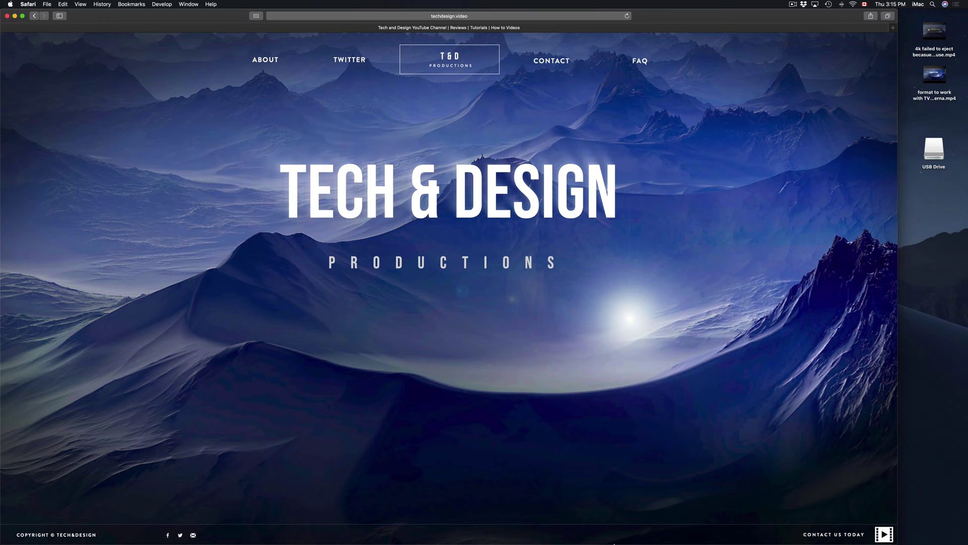
Search Spotlight for 'disk ut' and launch Disk Utility from the top hit.
{"action": "mouse_move", "coordinate": [646, 540]}
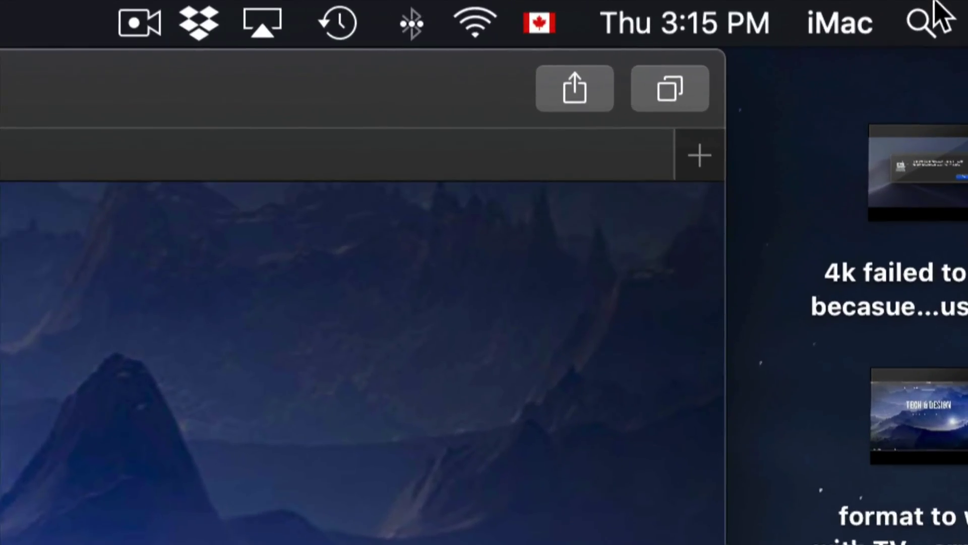
{"action": "left_click", "coordinate": [921, 22]}
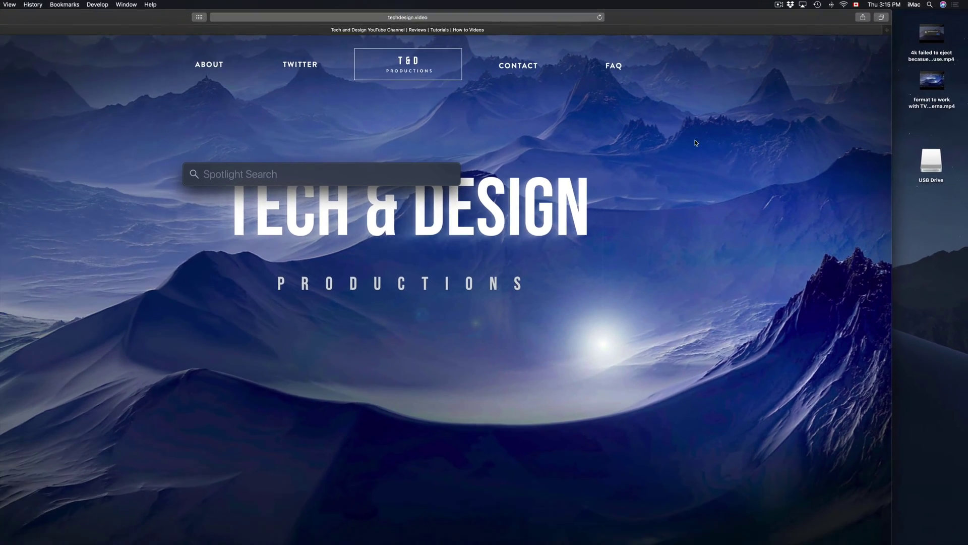
{"action": "type", "text": "disk ut"}
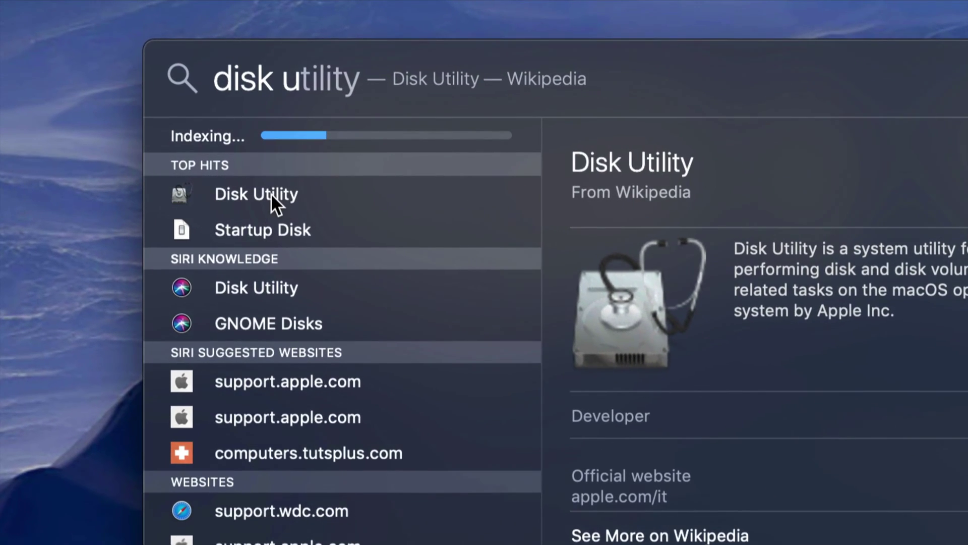
{"action": "double_click", "coordinate": [272, 197]}
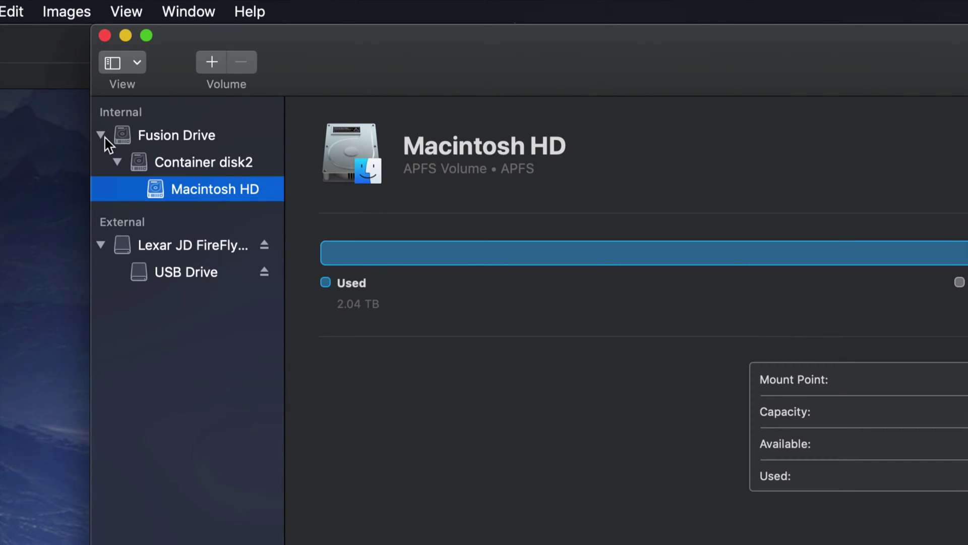
Show the Lexar JD FireFly disk's details: 16.04 GB, GUID Partition Map, one USB Drive volume.
{"action": "left_click", "coordinate": [101, 136]}
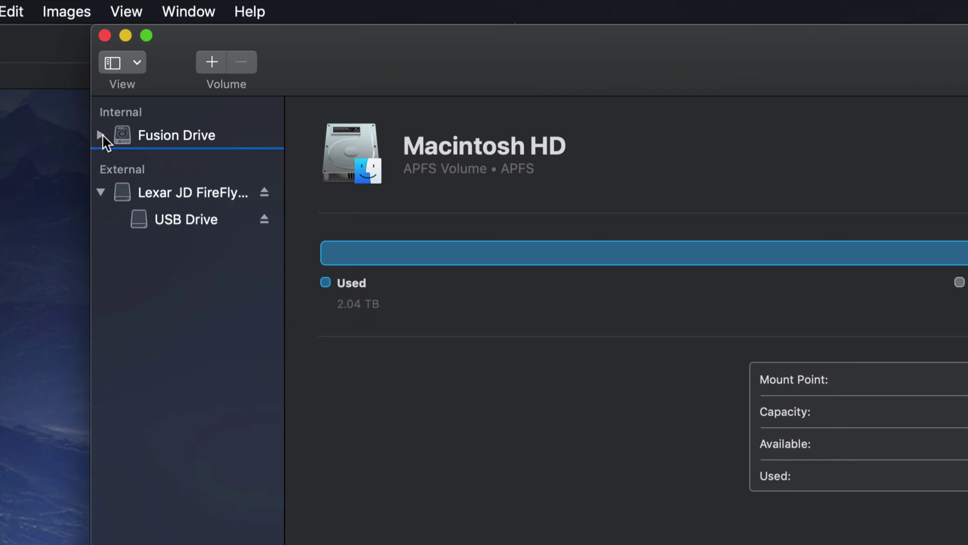
{"action": "left_click", "coordinate": [101, 191]}
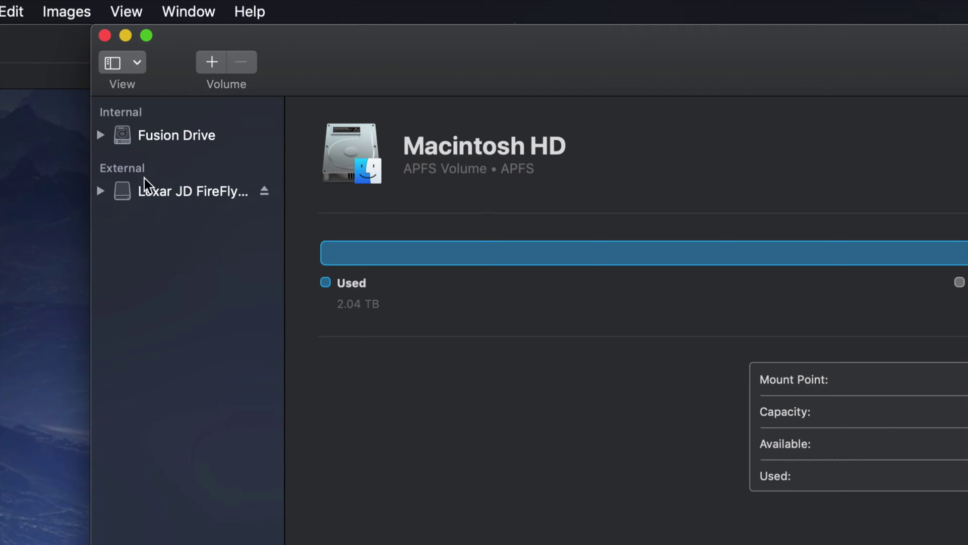
{"action": "left_click", "coordinate": [175, 195]}
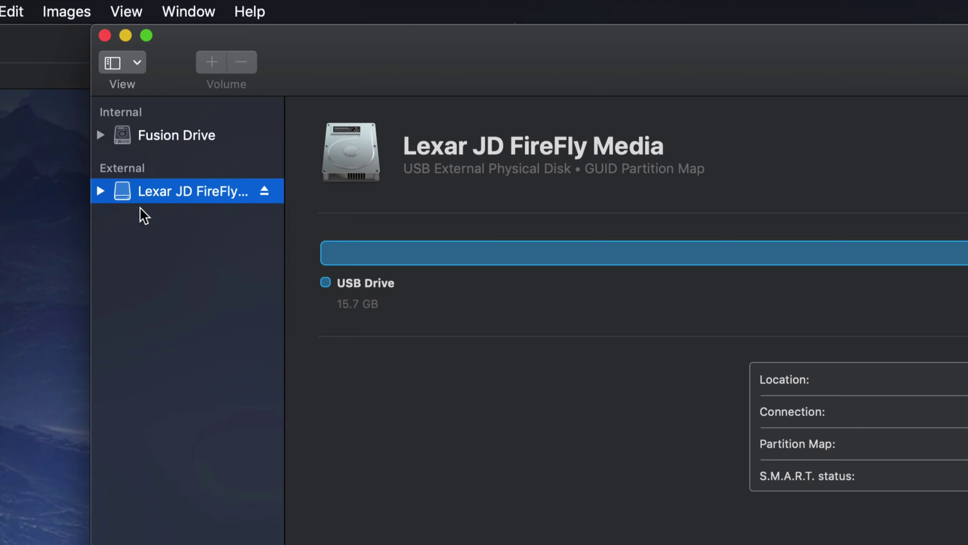
{"action": "left_click", "coordinate": [102, 192]}
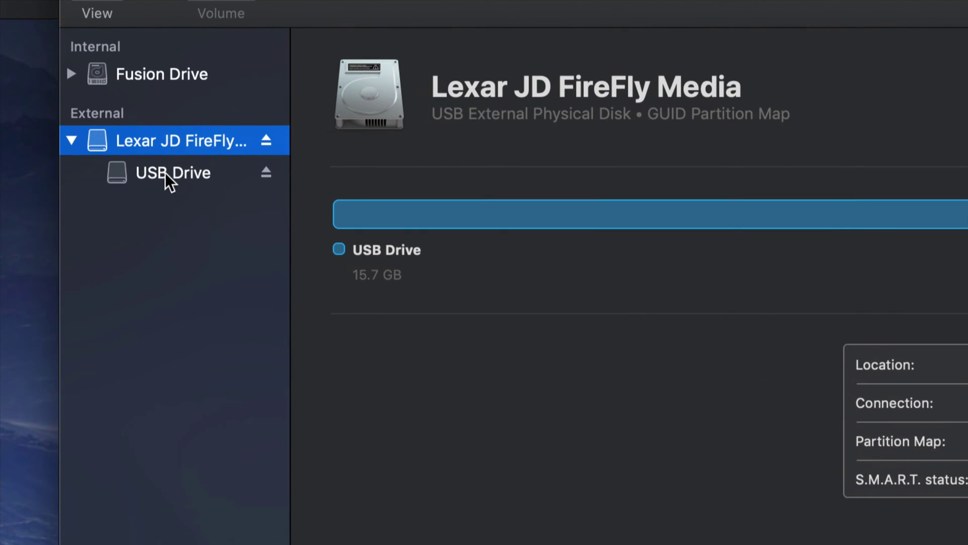
{"action": "left_click", "coordinate": [165, 173]}
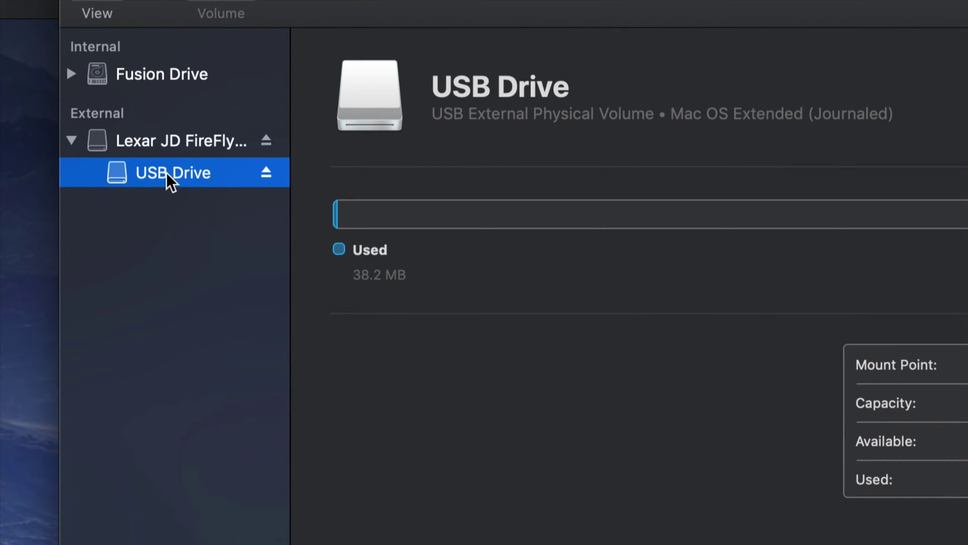
{"action": "left_click", "coordinate": [192, 142]}
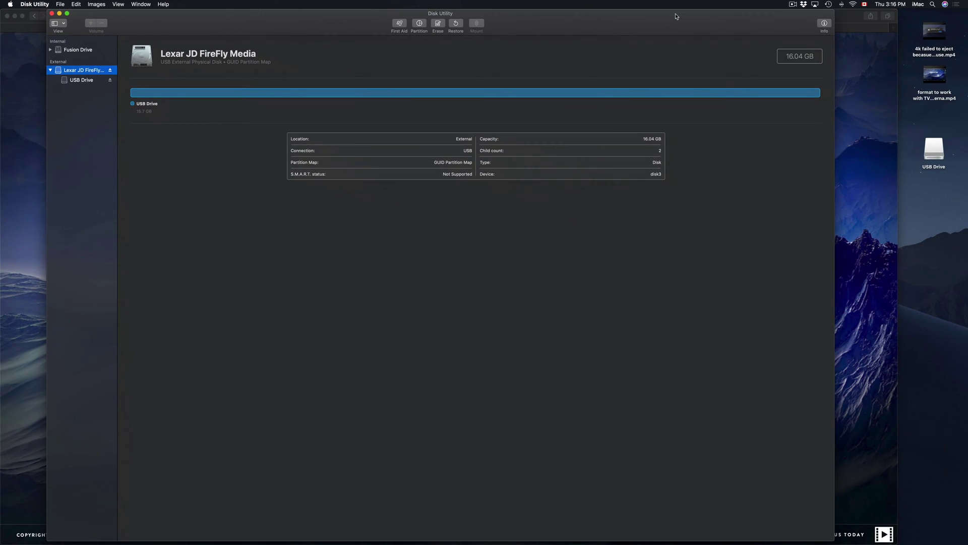
Shrink the Disk Utility window and move it toward the upper right.
{"action": "left_click_drag", "start_coordinate": [830, 9], "coordinate": [506, 87]}
{"action": "left_click_drag", "start_coordinate": [388, 97], "coordinate": [513, 73]}
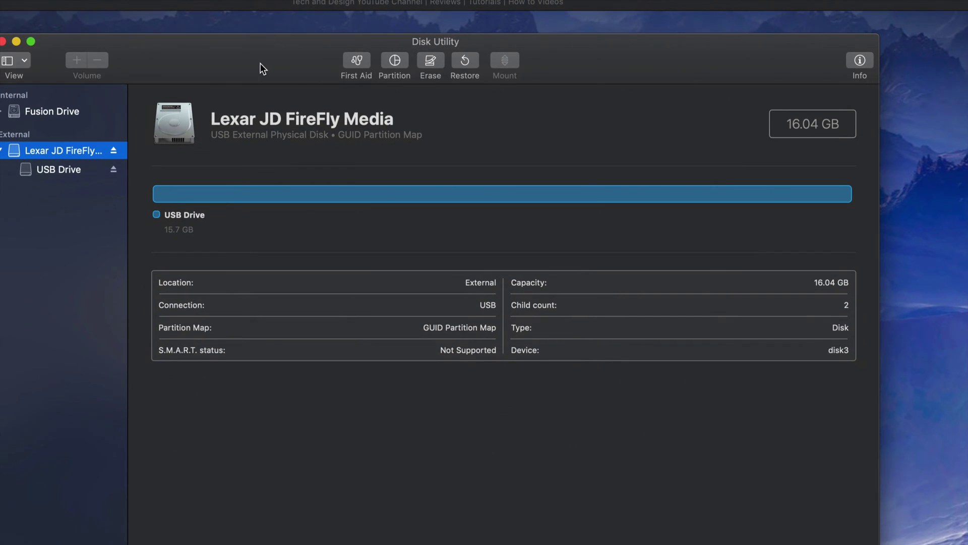
{"action": "left_click_drag", "start_coordinate": [260, 63], "coordinate": [293, 56]}
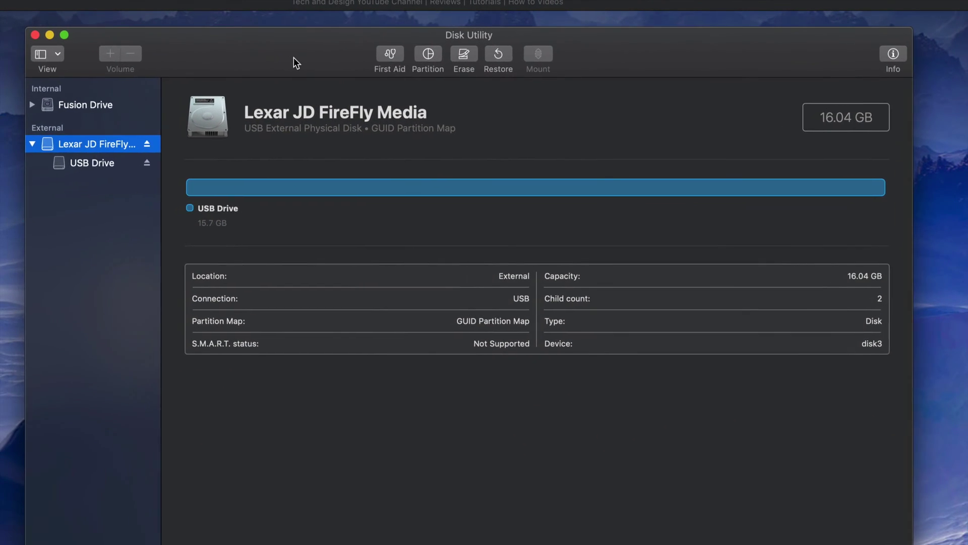
Erase the Lexar disk as an ExFAT volume named 'Mac Pc' on GUID Partition Map.
{"action": "left_click", "coordinate": [470, 56]}
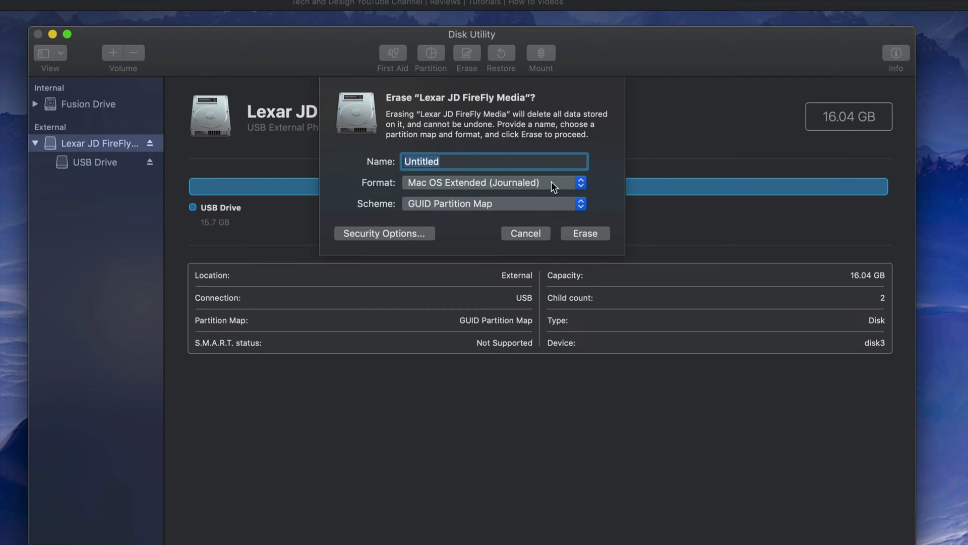
{"action": "left_click", "coordinate": [581, 185]}
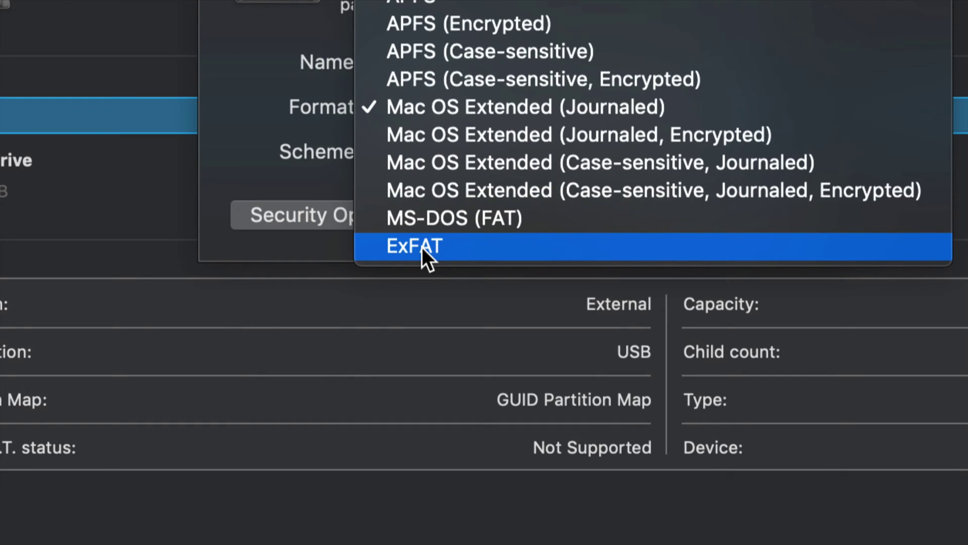
{"action": "left_click", "coordinate": [453, 249]}
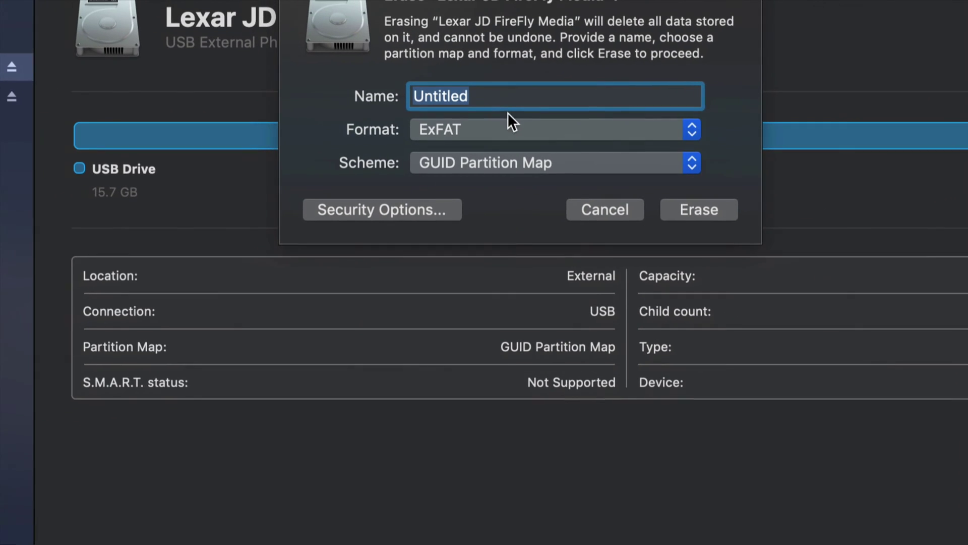
{"action": "left_click", "coordinate": [505, 99]}
{"action": "double_click", "coordinate": [505, 99]}
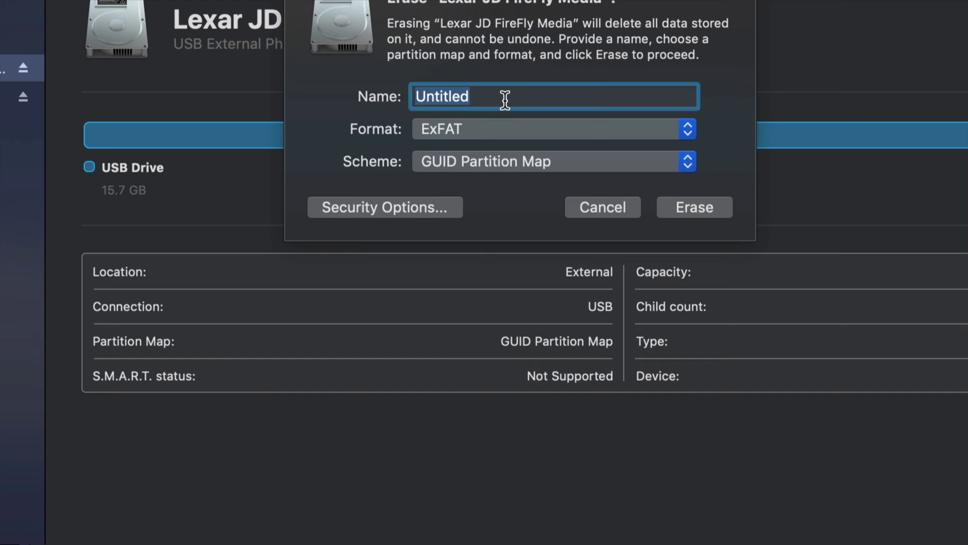
{"action": "type", "text": "Mac O"}
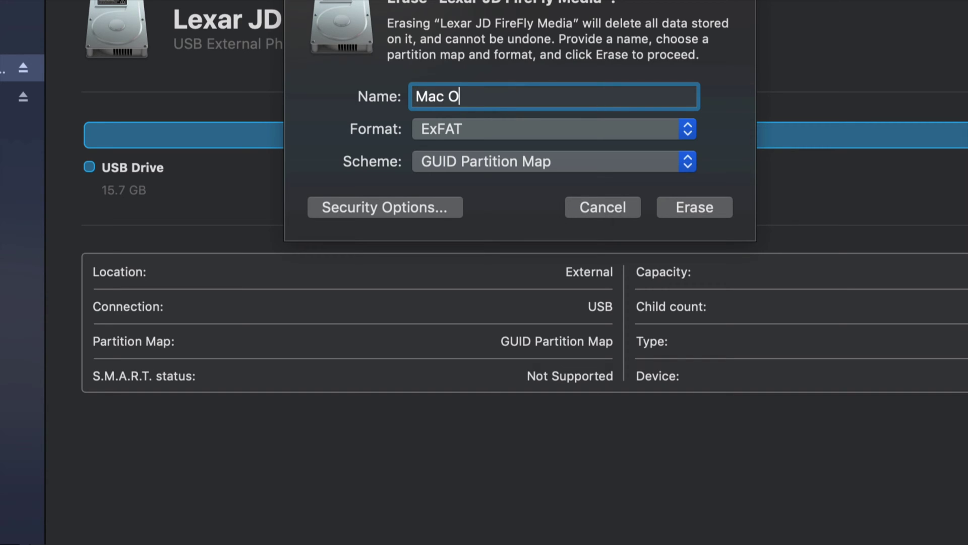
{"action": "key", "text": "BackSpace"}
{"action": "type", "text": "Pc"}
{"action": "left_click", "coordinate": [718, 206]}
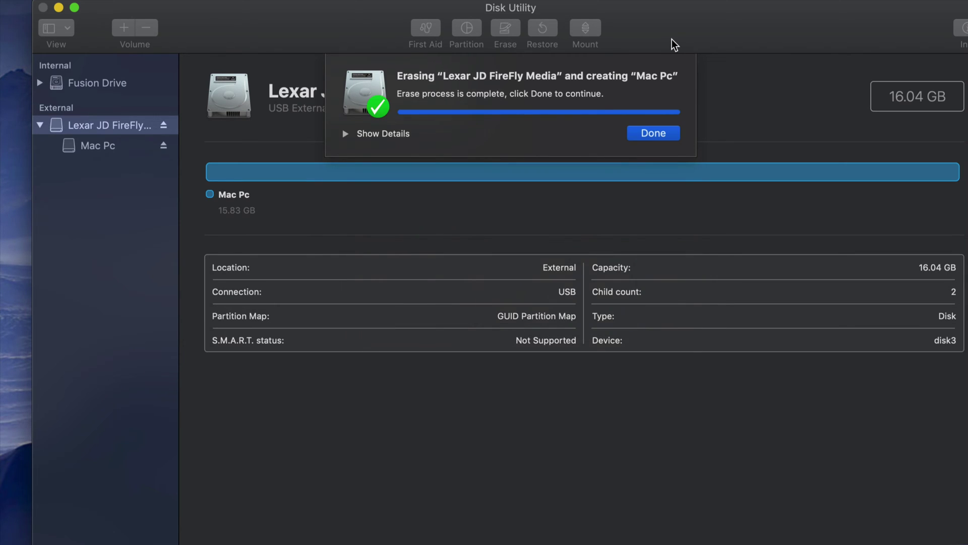
Close the erase report, check the new Mac Pc volume on the desktop, and return to Disk Utility.
{"action": "left_click", "coordinate": [657, 135]}
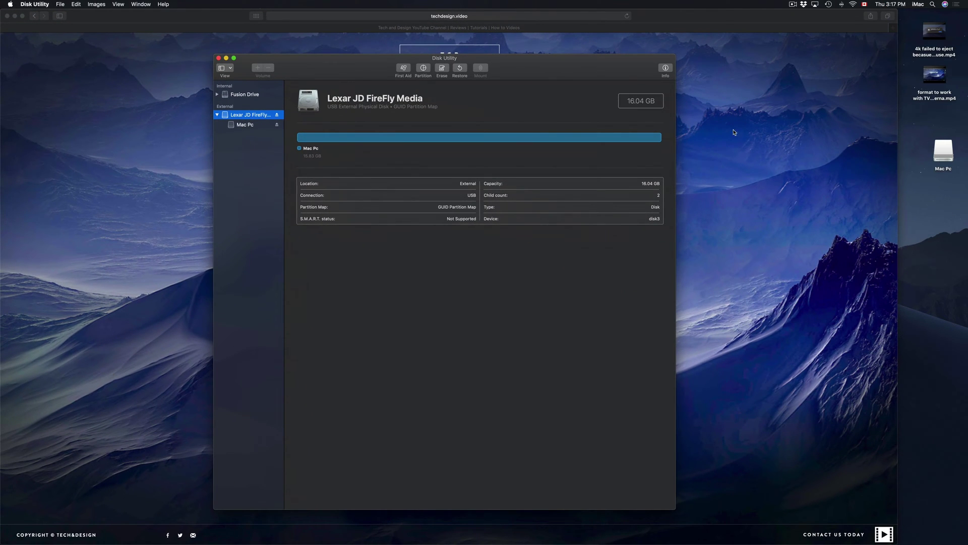
{"action": "left_click", "coordinate": [945, 150]}
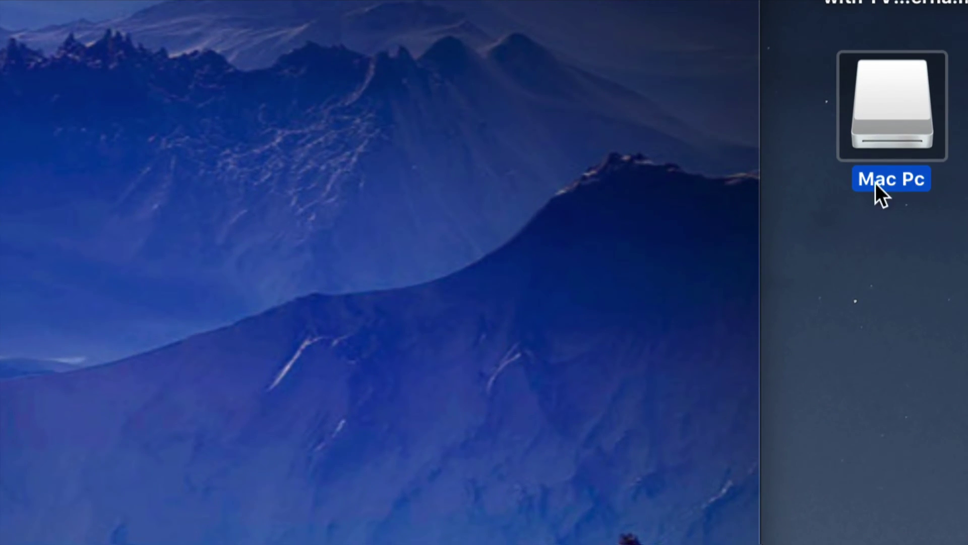
{"action": "left_click", "coordinate": [896, 172]}
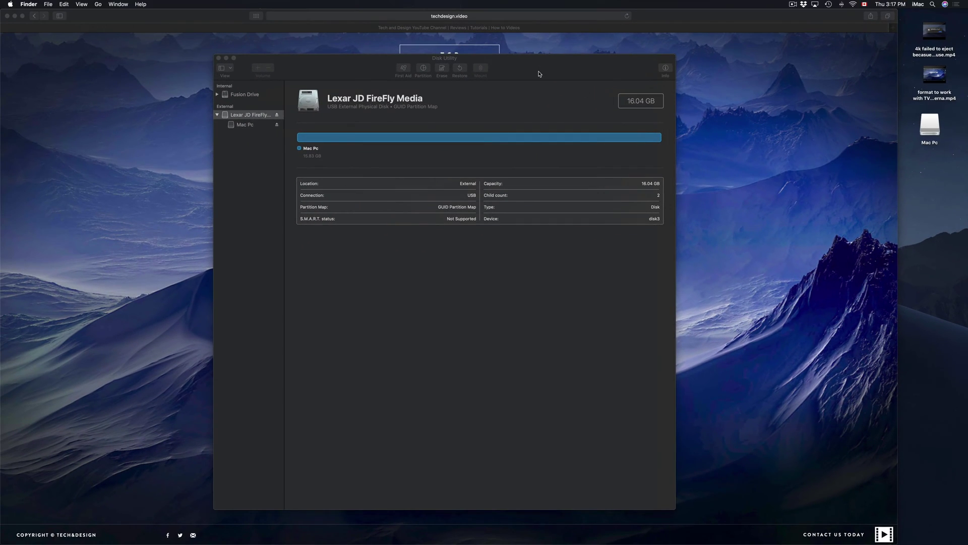
{"action": "left_click", "coordinate": [540, 74]}
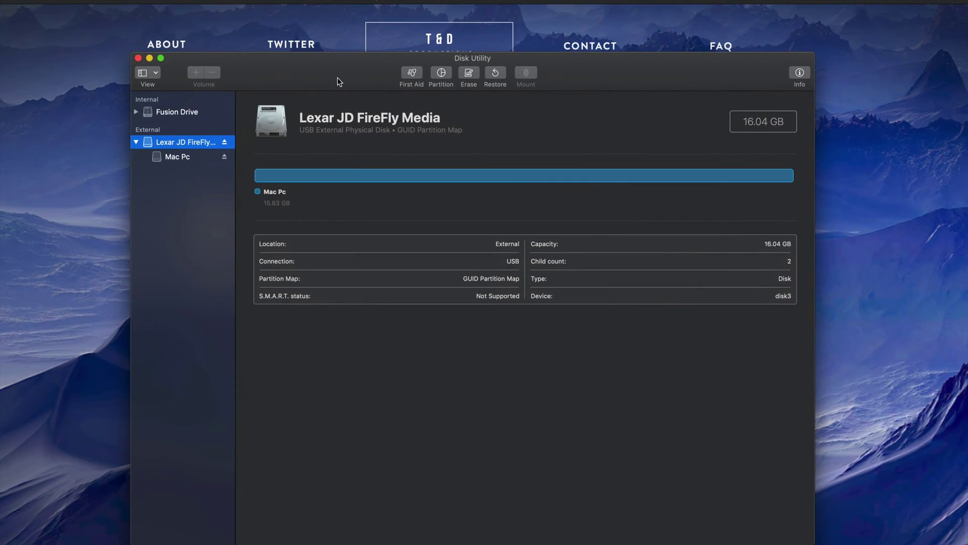
Reopen the erase settings for the Lexar disk with ExFAT format and Master Boot Record scheme.
{"action": "right_click", "coordinate": [348, 76]}
{"action": "key", "text": "Escape"}
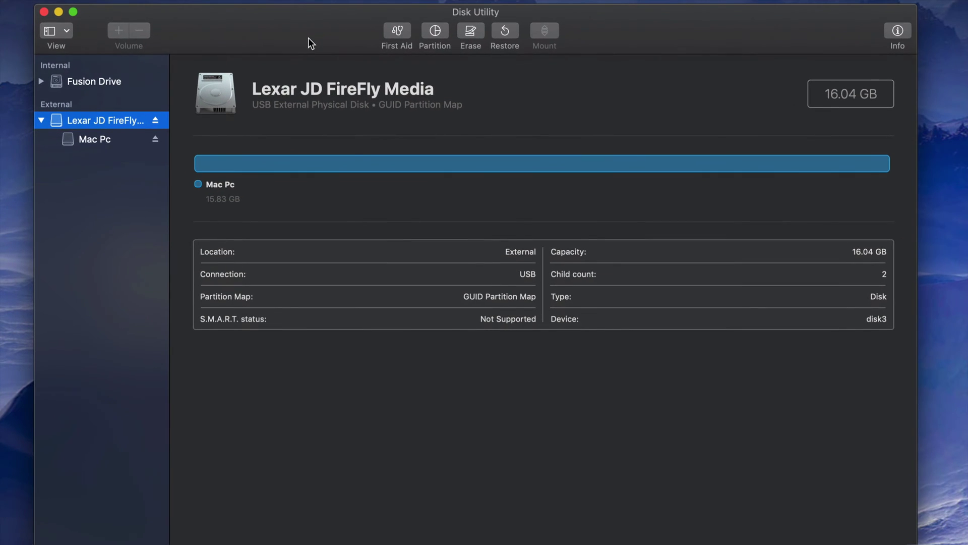
{"action": "left_click", "coordinate": [471, 32]}
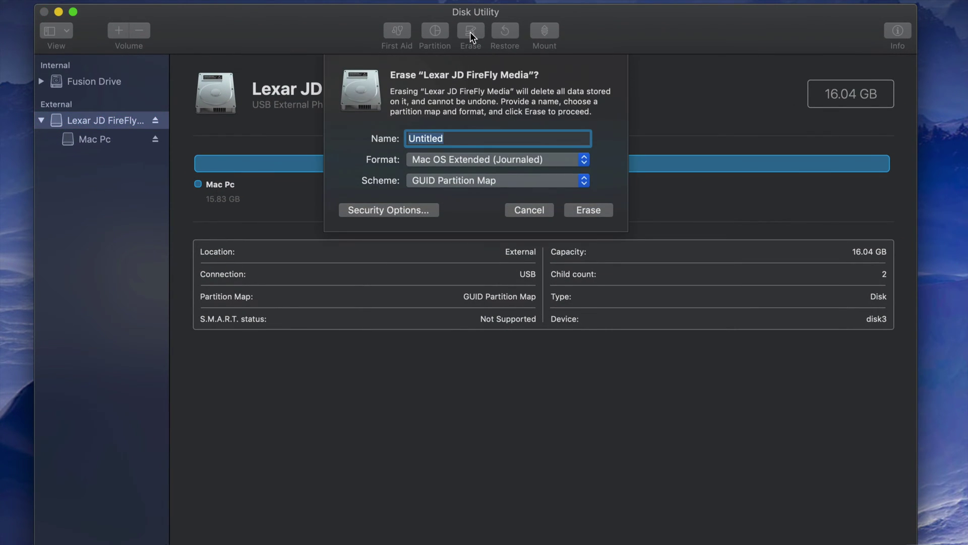
{"action": "left_click", "coordinate": [584, 181]}
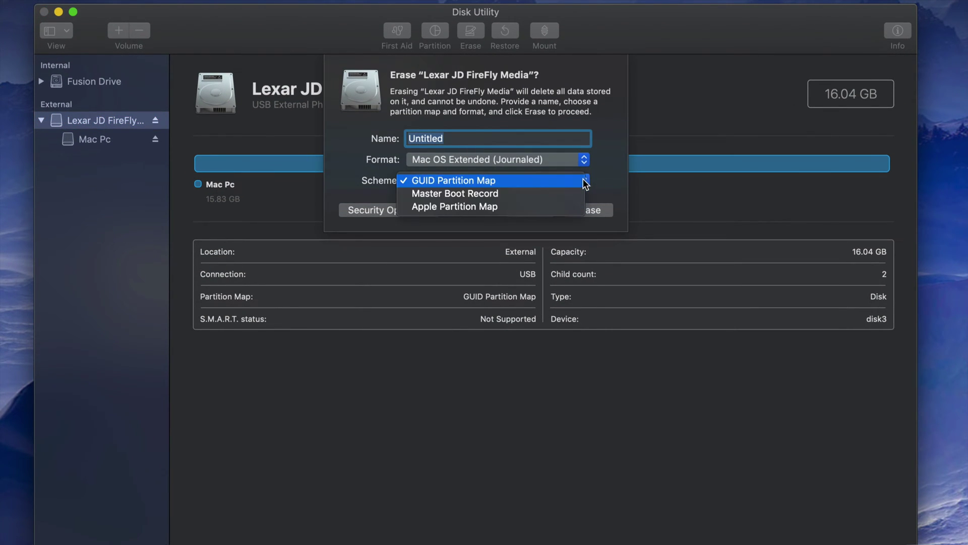
{"action": "left_click", "coordinate": [615, 169]}
{"action": "left_click", "coordinate": [585, 160]}
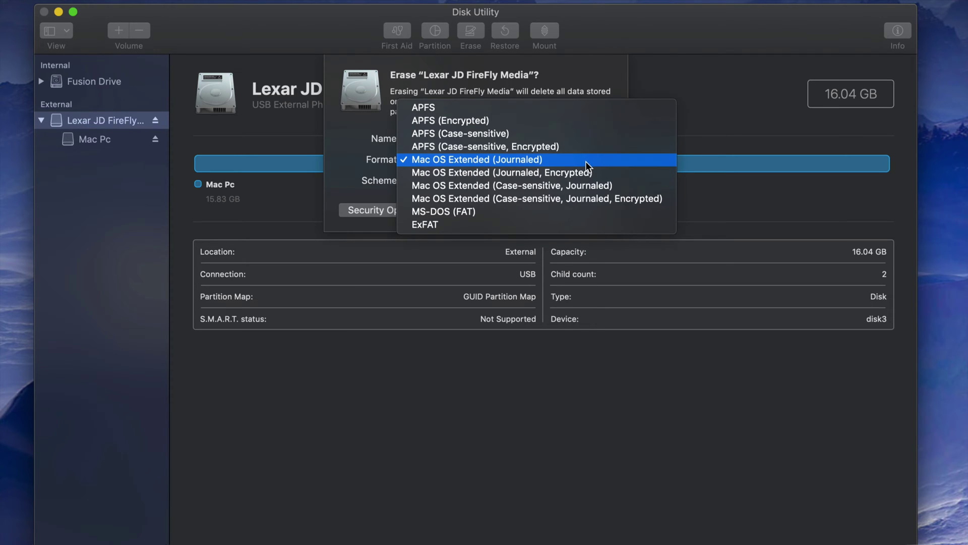
{"action": "left_click", "coordinate": [493, 225]}
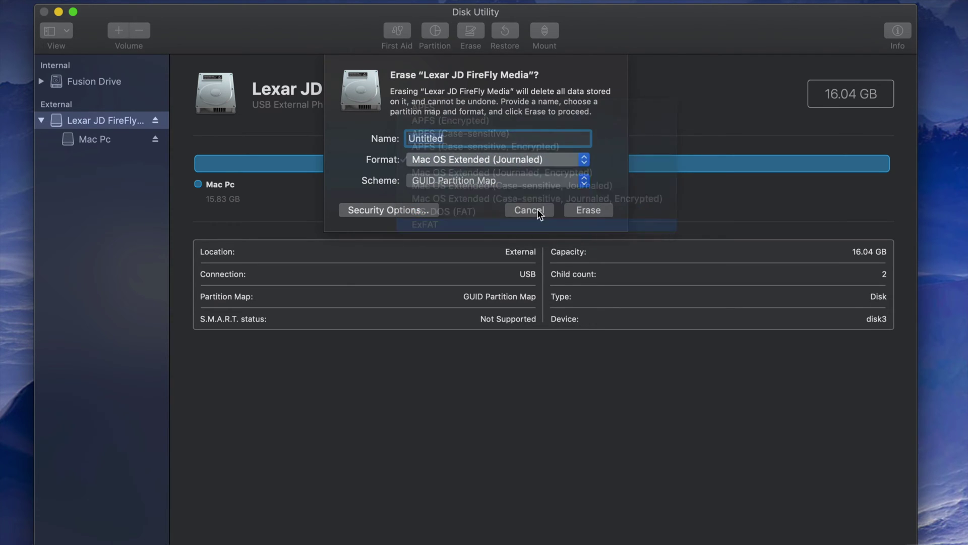
{"action": "left_click", "coordinate": [579, 181]}
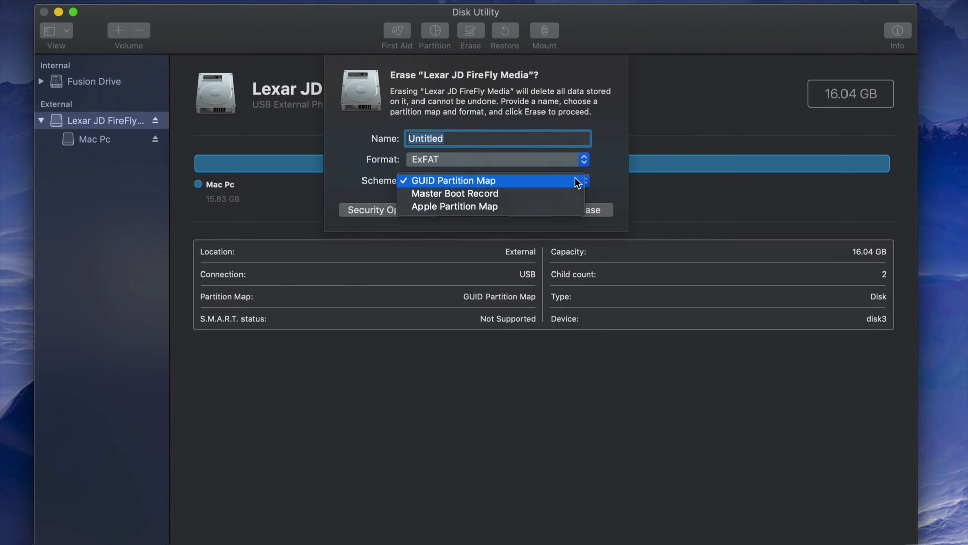
{"action": "left_click", "coordinate": [475, 195]}
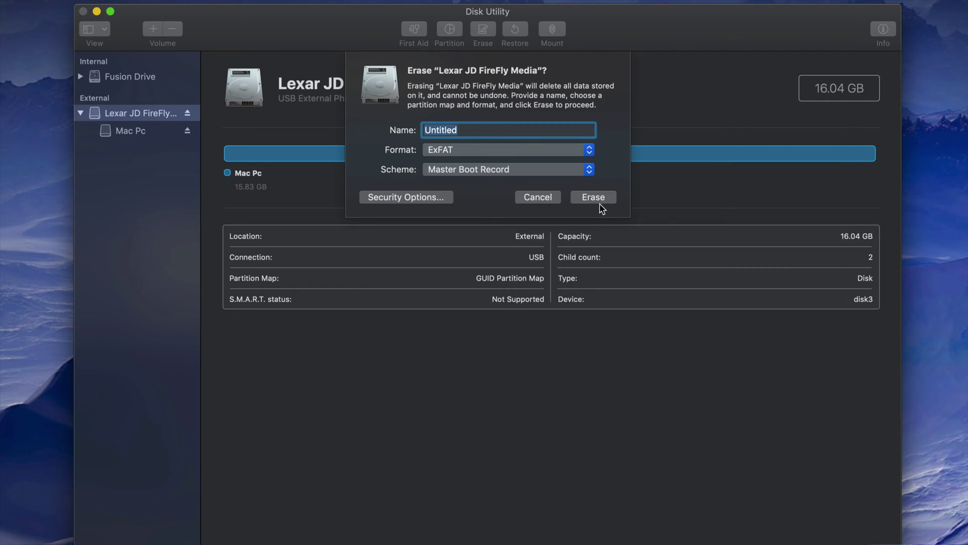
{"action": "left_click", "coordinate": [591, 151]}
Set the erase format to Mac OS Extended (Journaled) with the GUID Partition Map scheme.
{"action": "left_click", "coordinate": [569, 118]}
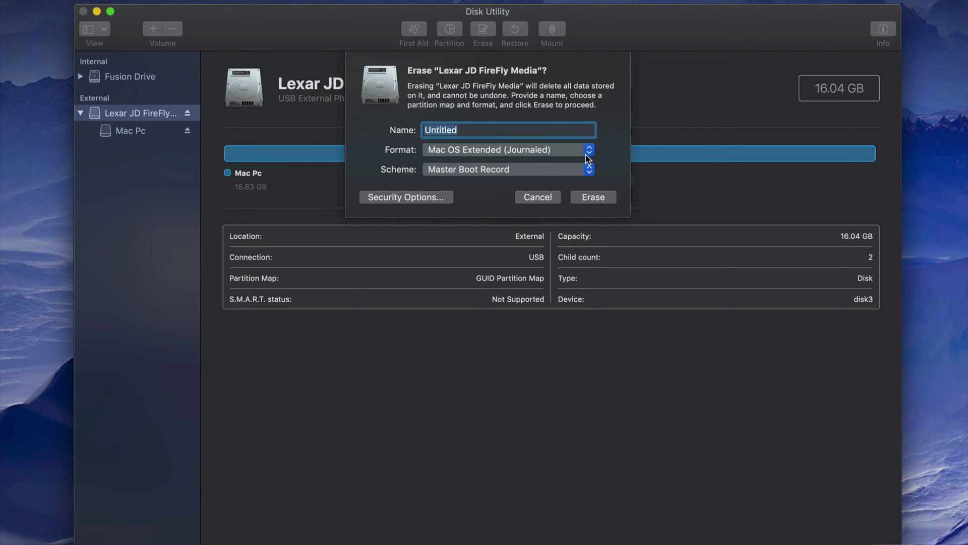
{"action": "left_click", "coordinate": [590, 169]}
{"action": "left_click", "coordinate": [537, 159]}
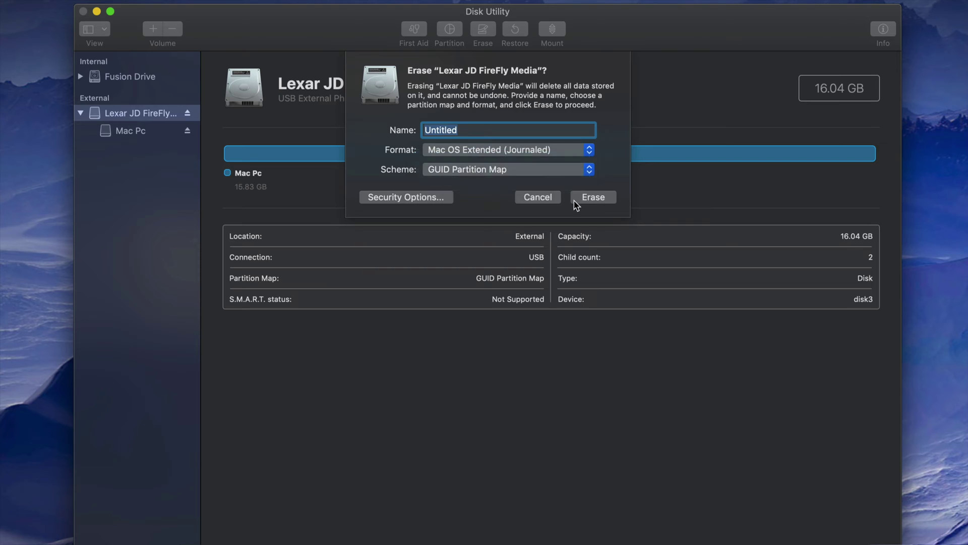
{"action": "left_click", "coordinate": [589, 151]}
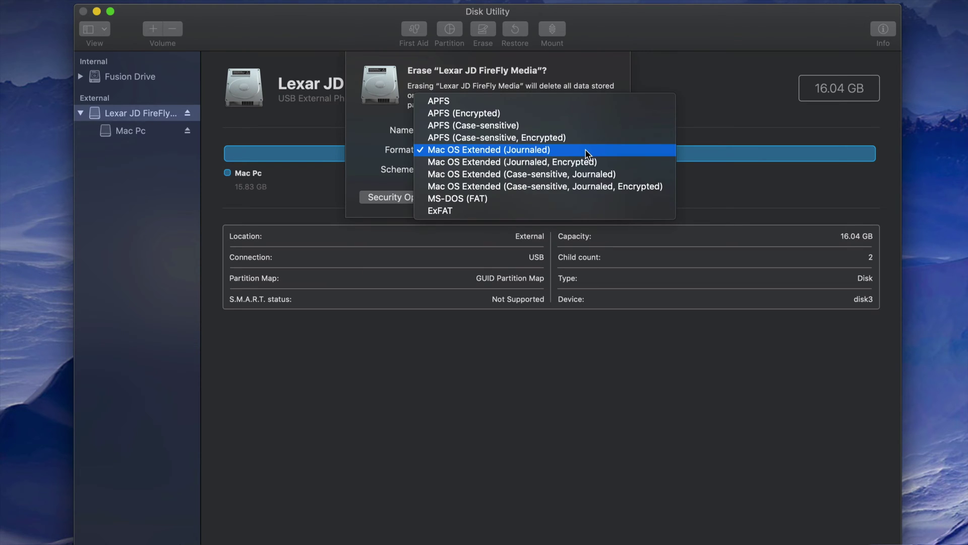
{"action": "left_click", "coordinate": [587, 153]}
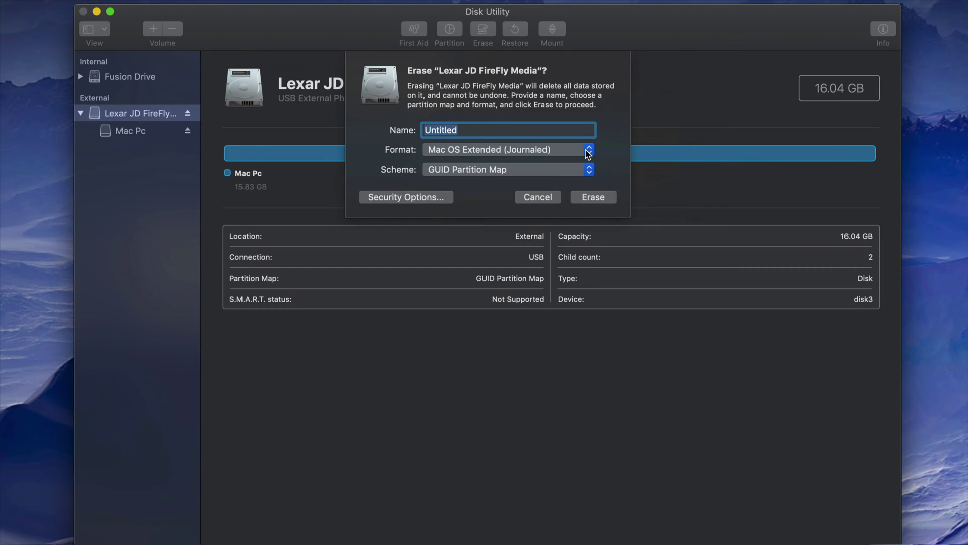
{"action": "left_click", "coordinate": [588, 150]}
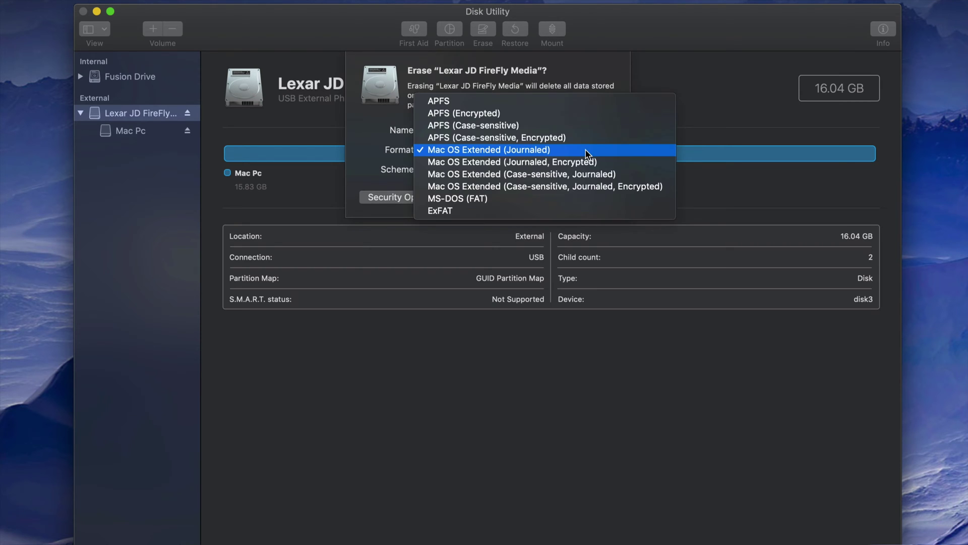
{"action": "left_click", "coordinate": [520, 205]}
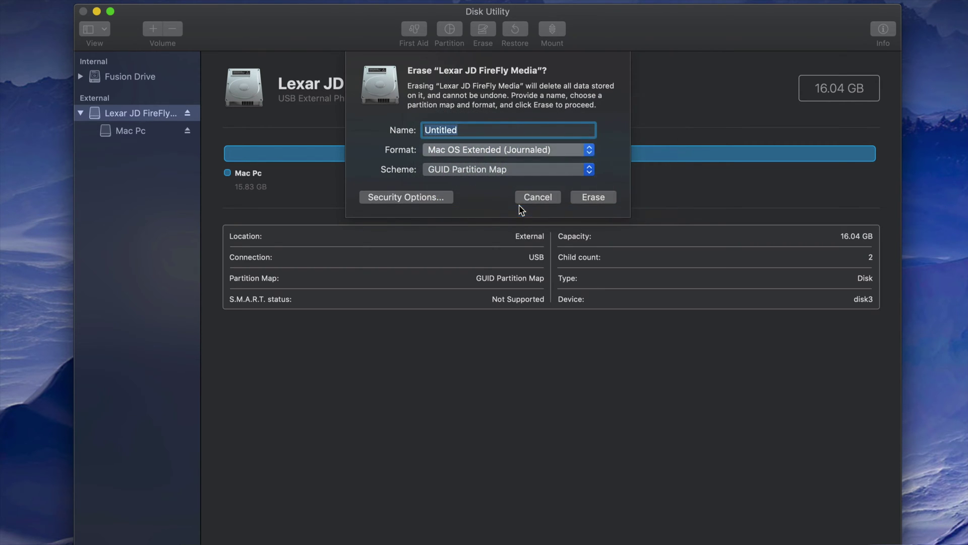
{"action": "left_click", "coordinate": [589, 150]}
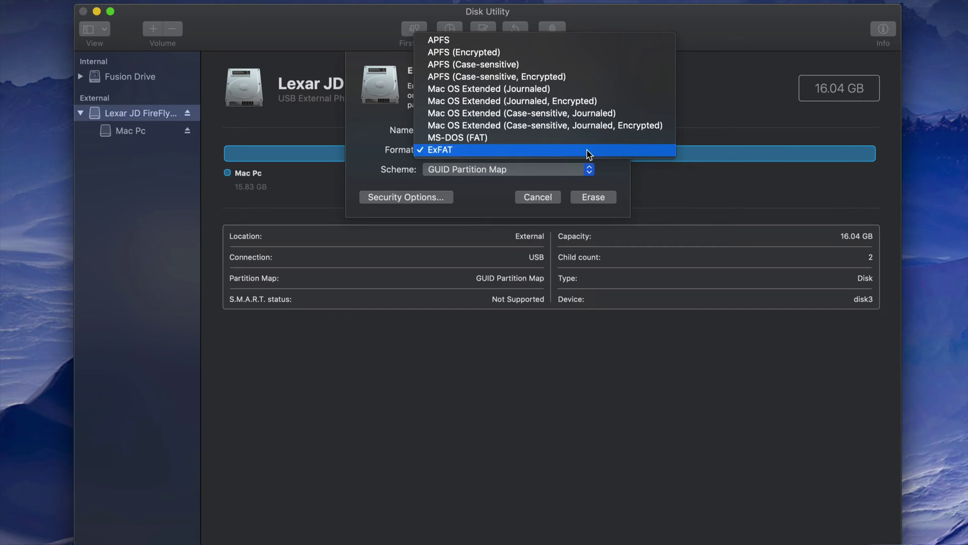
{"action": "left_click", "coordinate": [589, 91]}
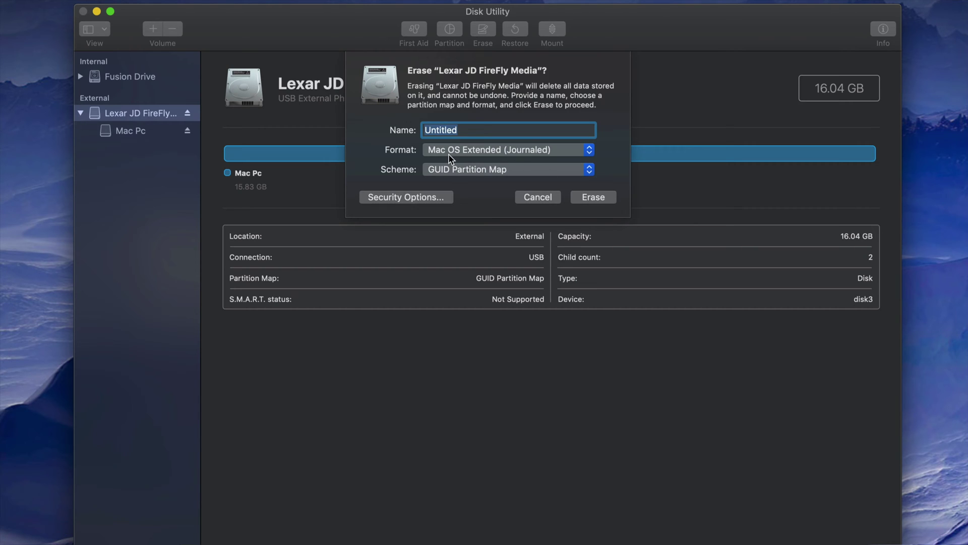
Erase the flash drive into a single 15.7 GB Untitled volume and close the summary.
{"action": "left_click", "coordinate": [594, 198]}
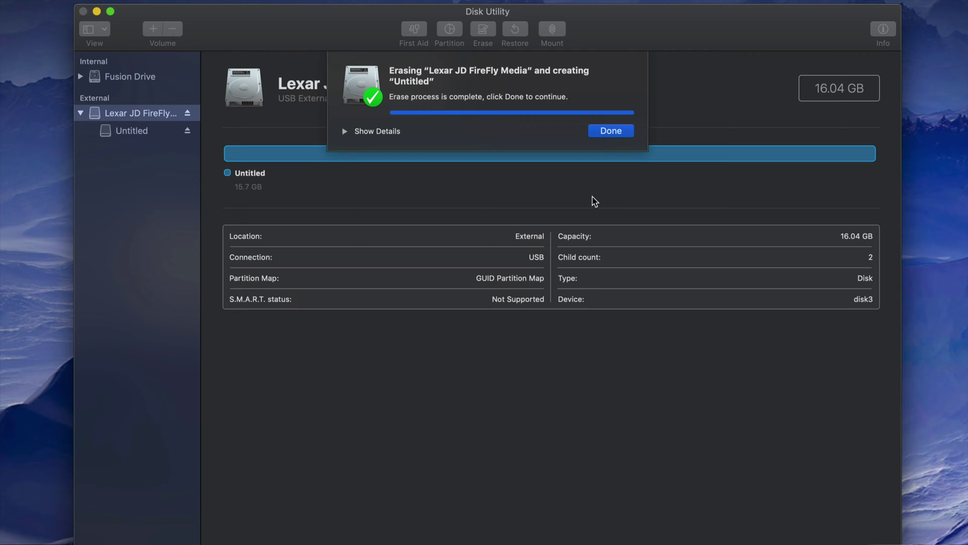
{"action": "left_click", "coordinate": [609, 131]}
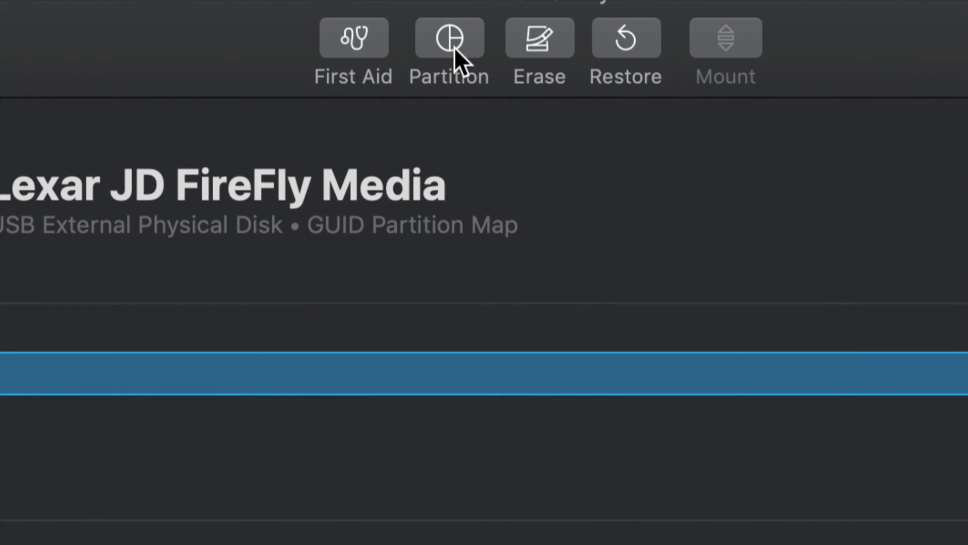
{"action": "left_click", "coordinate": [454, 45]}
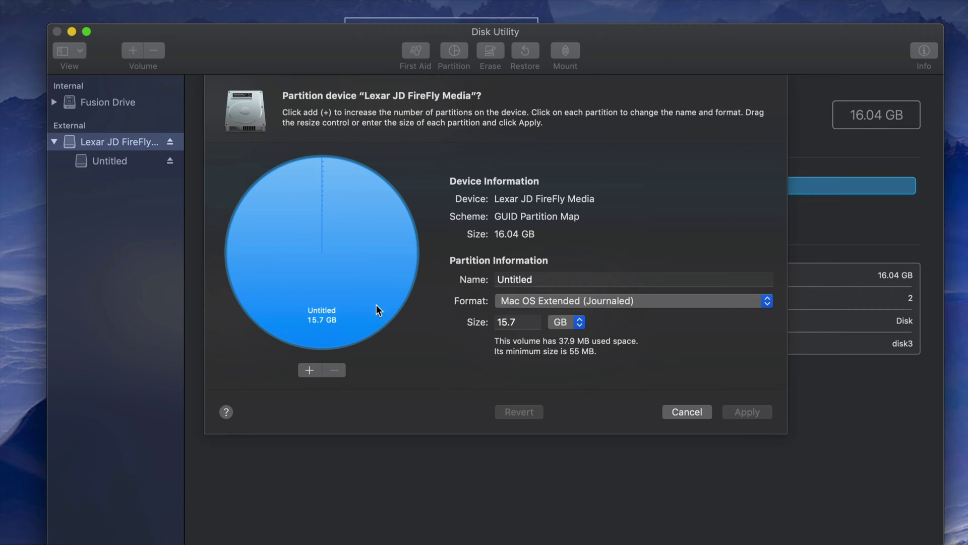
Add a second partition, resize it to 11.8 GB, name it 'PC & MAC' and format it ExFAT.
{"action": "left_click", "coordinate": [313, 372]}
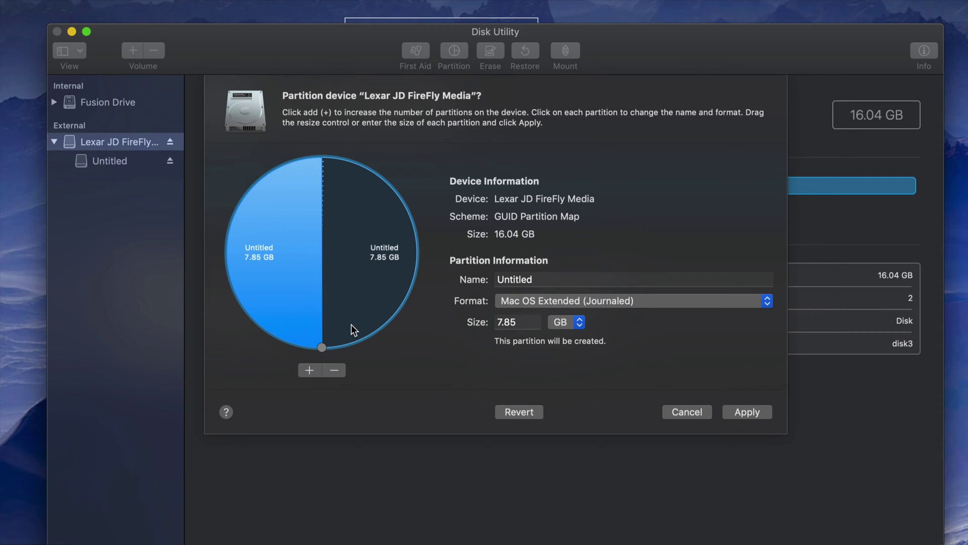
{"action": "left_click_drag", "start_coordinate": [322, 347], "coordinate": [397, 251]}
{"action": "left_click", "coordinate": [547, 281]}
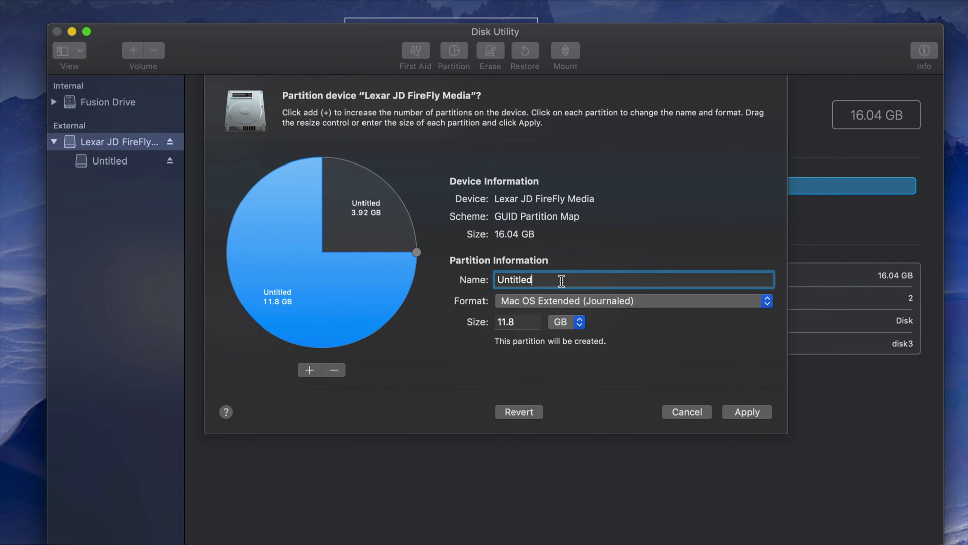
{"action": "left_click_drag", "start_coordinate": [561, 280], "coordinate": [485, 279]}
{"action": "type", "text": "PC M"}
{"action": "key", "text": "BackSpace"}
{"action": "type", "text": "& MAC"}
{"action": "left_click", "coordinate": [644, 300]}
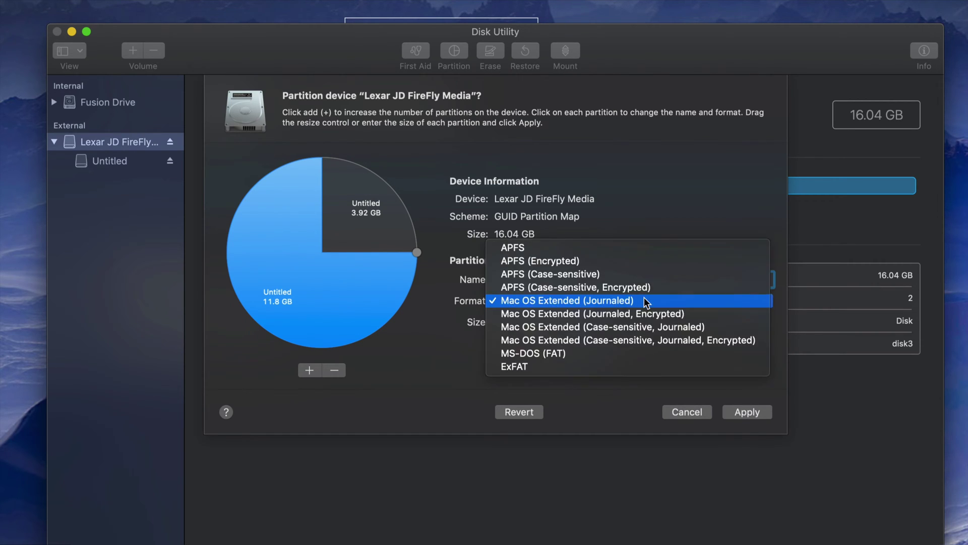
{"action": "left_click", "coordinate": [558, 364]}
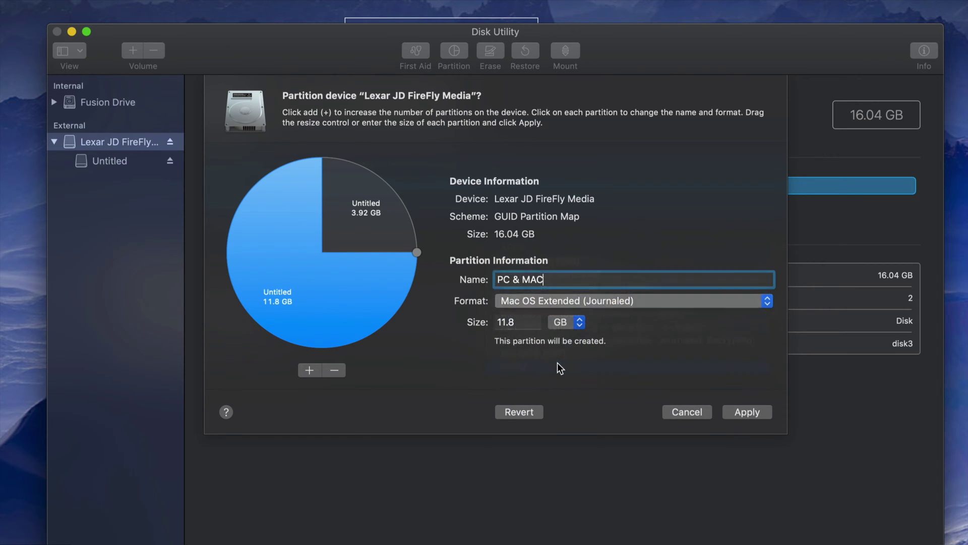
Shrink PC & MAC to 3.87 GB, rename the 11.8 GB Untitled partition 'MAC', and apply.
{"action": "left_click_drag", "start_coordinate": [416, 252], "coordinate": [237, 249]}
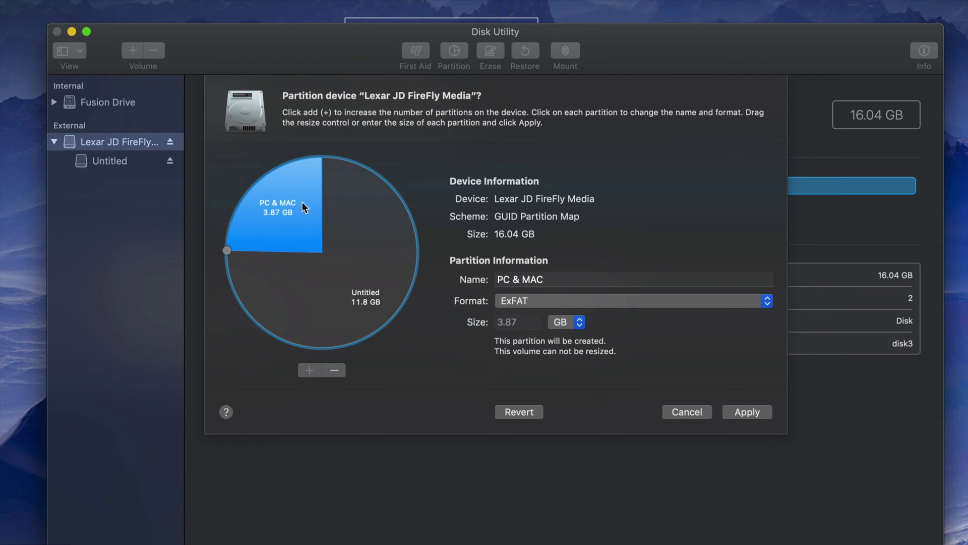
{"action": "left_click", "coordinate": [373, 282]}
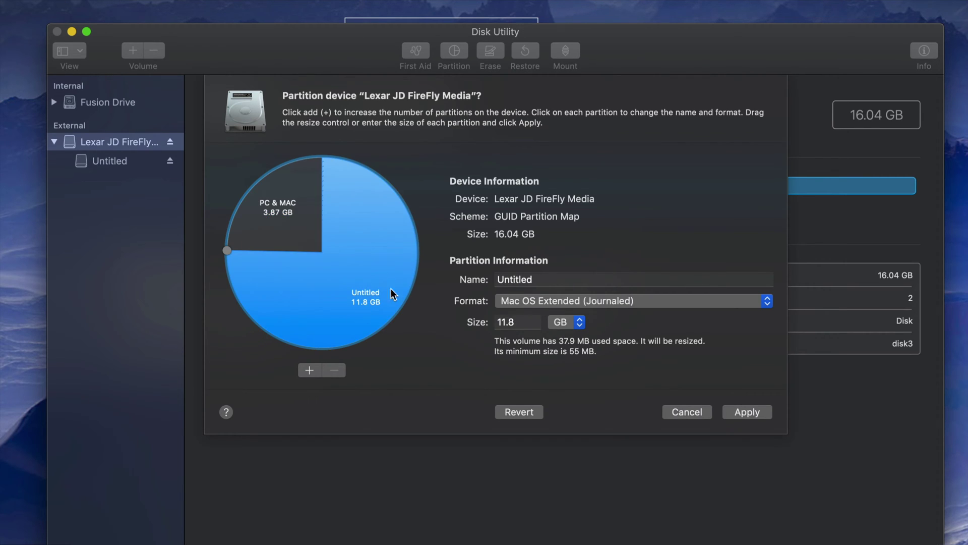
{"action": "left_click", "coordinate": [546, 279]}
{"action": "left_click_drag", "start_coordinate": [545, 278], "coordinate": [493, 279]}
{"action": "type", "text": "MAC"}
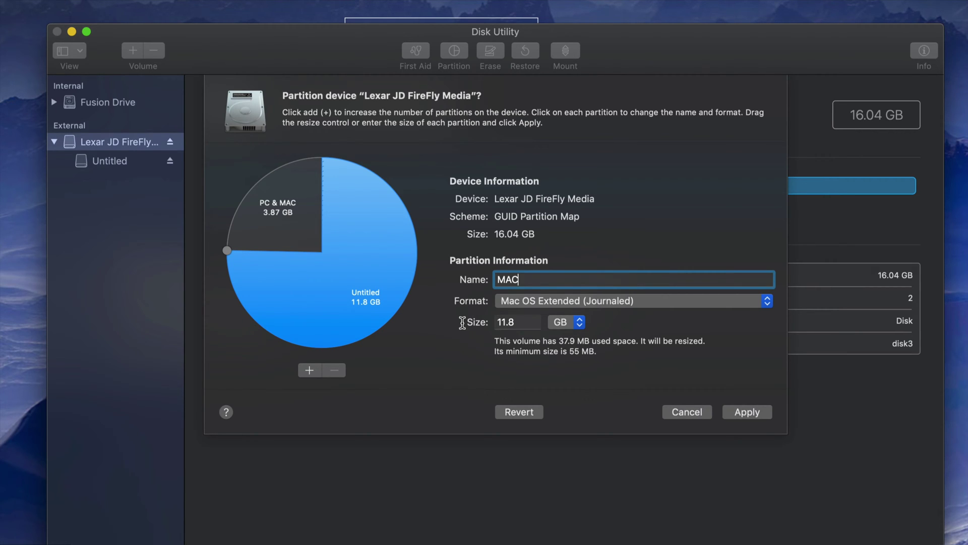
{"action": "left_click", "coordinate": [293, 233]}
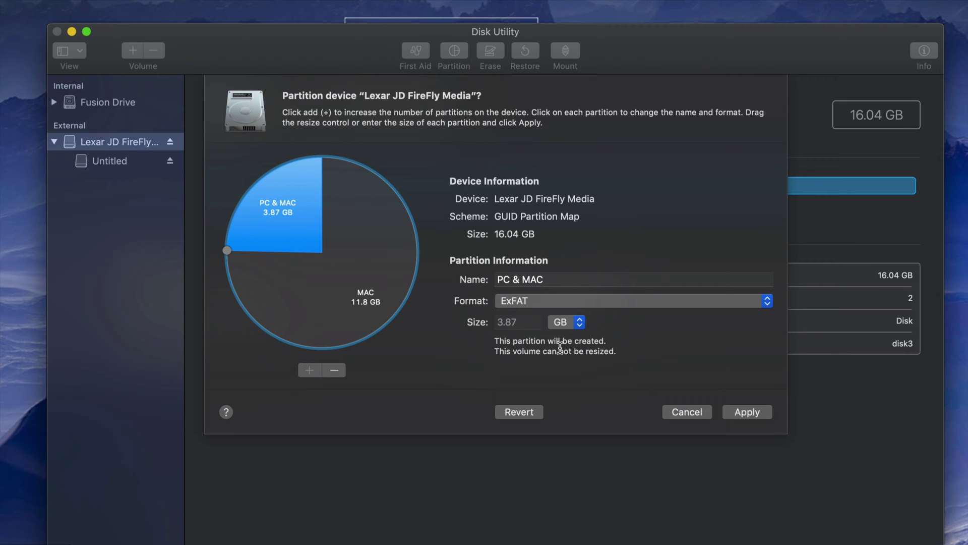
{"action": "left_click", "coordinate": [743, 412]}
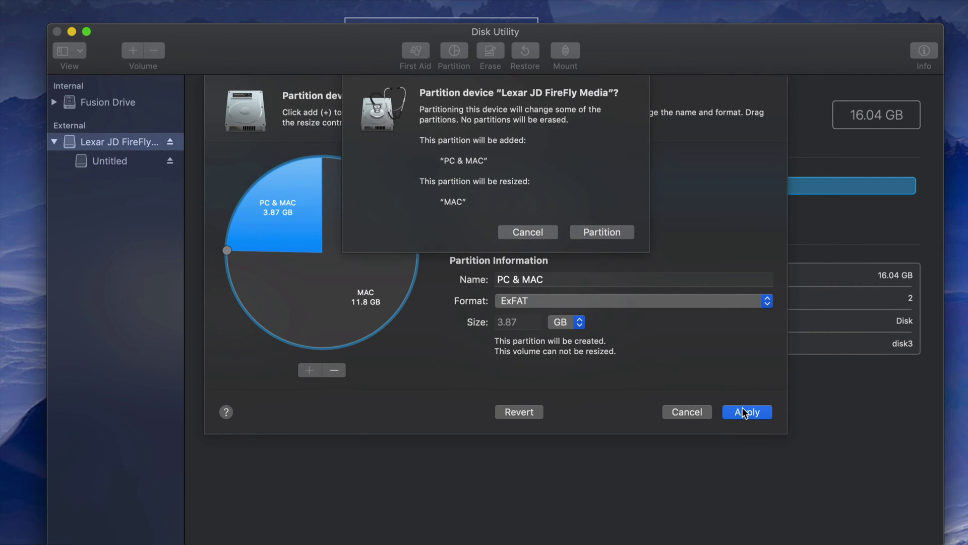
Confirm partitioning into 11.82 GB MAC and 3.74 GB PC & MAC, then close the success notice.
{"action": "left_click", "coordinate": [600, 231]}
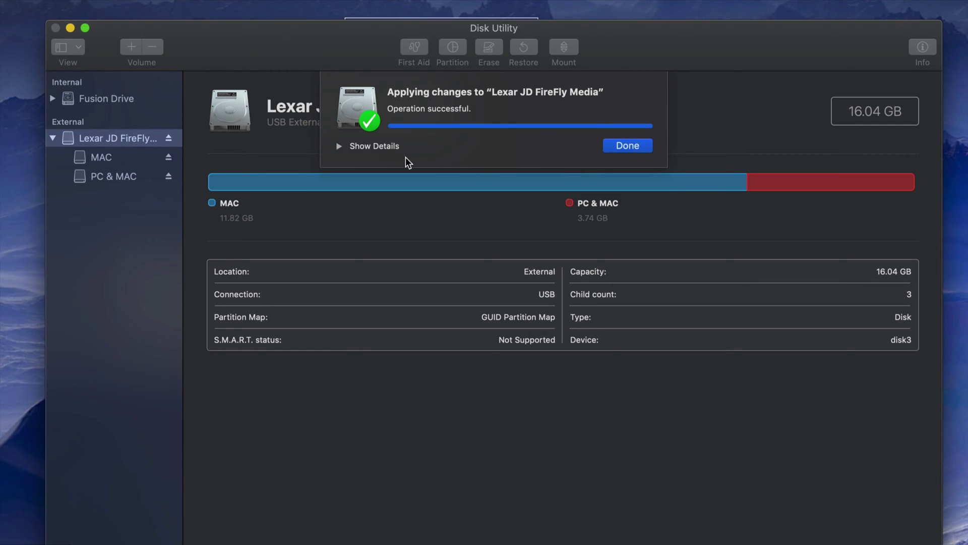
{"action": "left_click", "coordinate": [629, 145]}
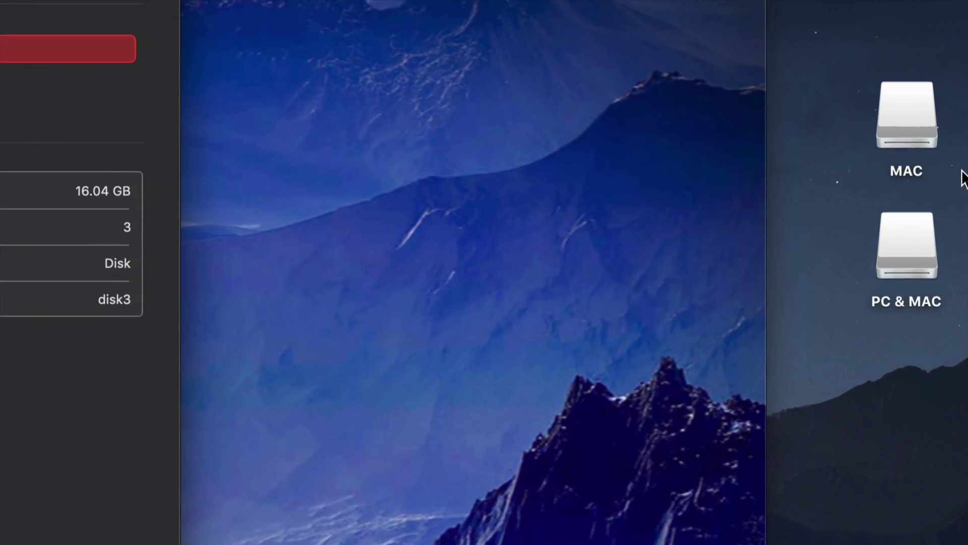
Open the MAC and PC & MAC drives in side-by-side Finder windows.
{"action": "left_click", "coordinate": [917, 273]}
{"action": "left_click", "coordinate": [906, 126]}
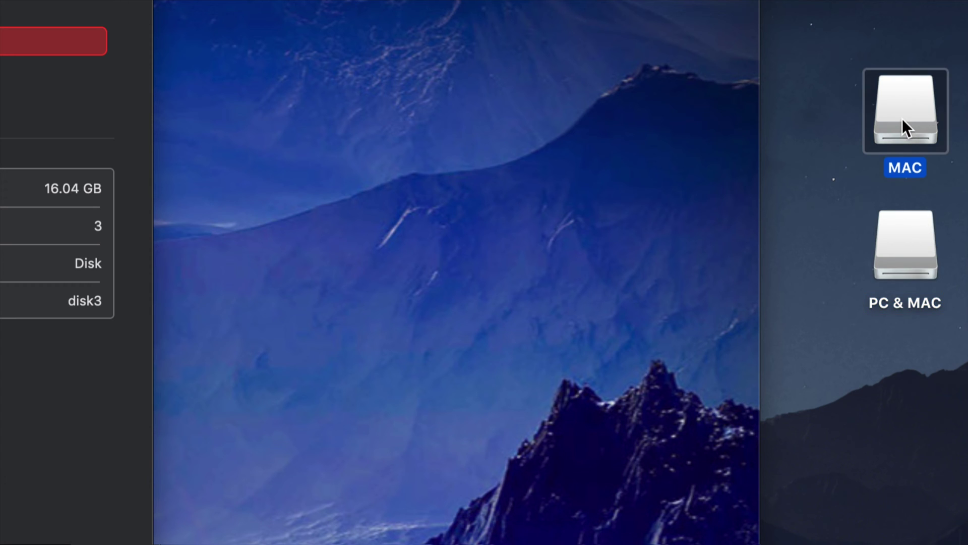
{"action": "left_click", "coordinate": [894, 125]}
{"action": "left_click", "coordinate": [908, 244]}
{"action": "left_click", "coordinate": [903, 181]}
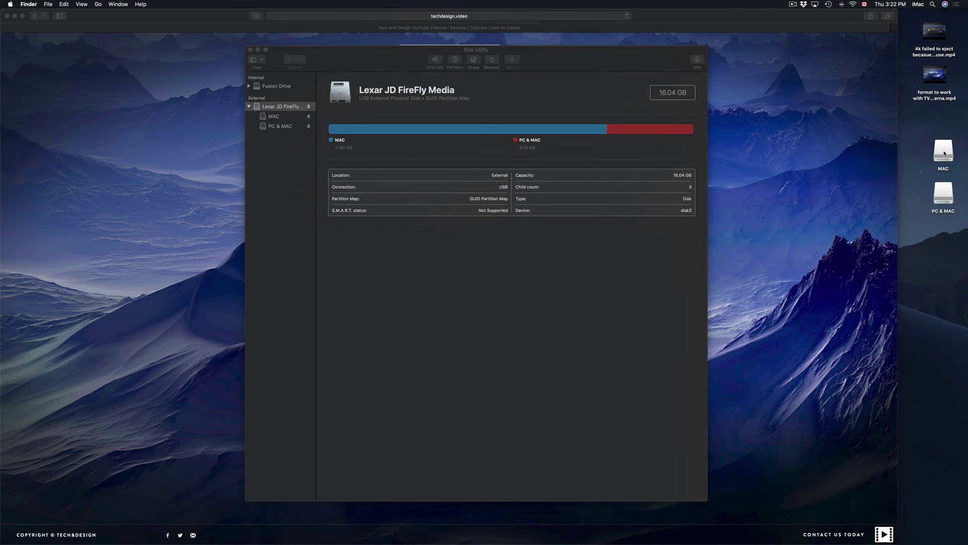
{"action": "double_click", "coordinate": [947, 154]}
{"action": "double_click", "coordinate": [944, 196]}
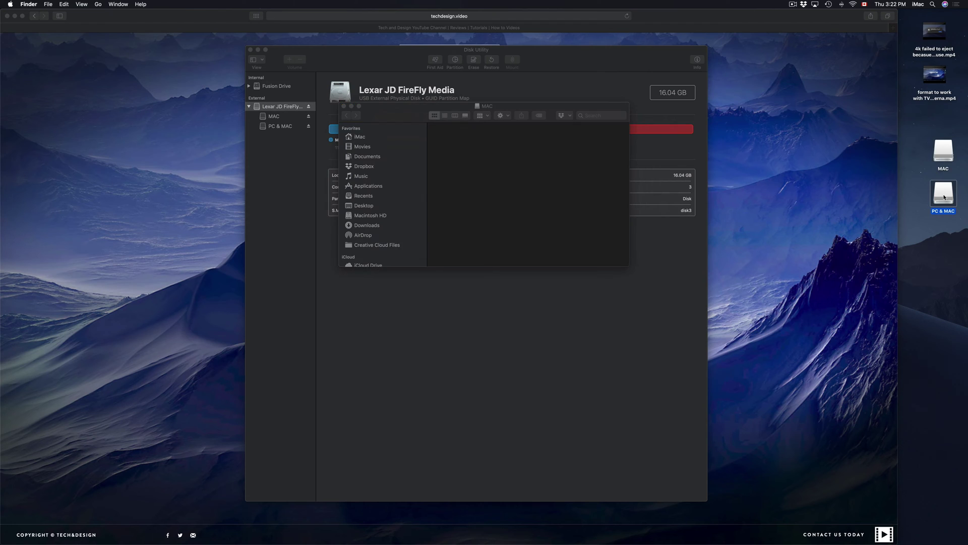
{"action": "left_click_drag", "start_coordinate": [386, 113], "coordinate": [587, 110]}
{"action": "left_click_drag", "start_coordinate": [386, 113], "coordinate": [299, 136]}
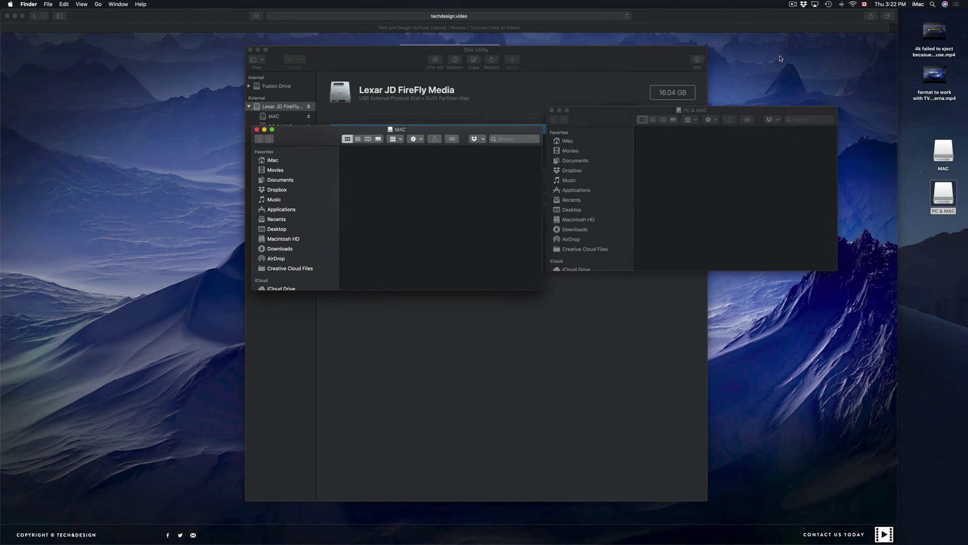
Copy the two desktop MP4 videos onto the MAC and PC & MAC drives.
{"action": "left_click", "coordinate": [930, 31]}
{"action": "left_click_drag", "start_coordinate": [930, 31], "coordinate": [405, 181]}
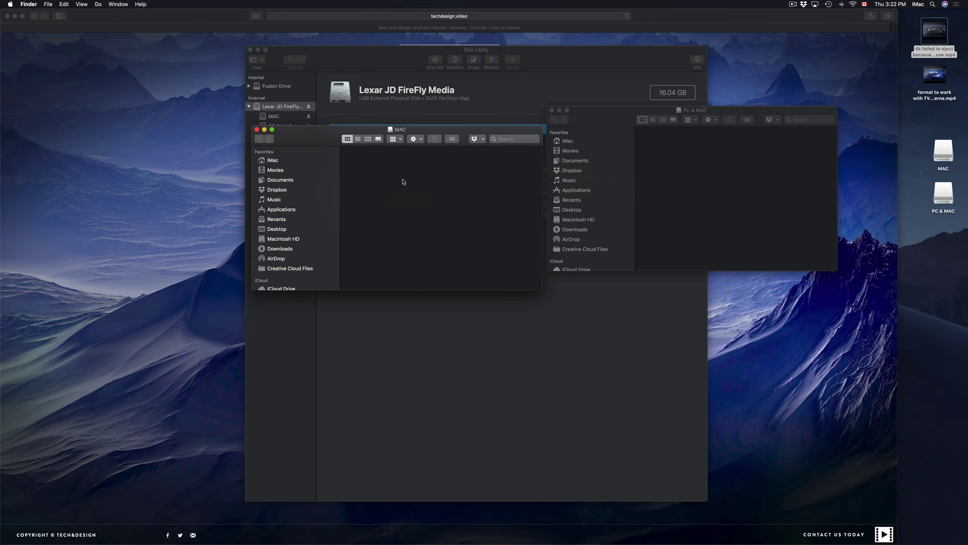
{"action": "left_click_drag", "start_coordinate": [920, 75], "coordinate": [669, 160]}
{"action": "left_click_drag", "start_coordinate": [941, 36], "coordinate": [759, 171]}
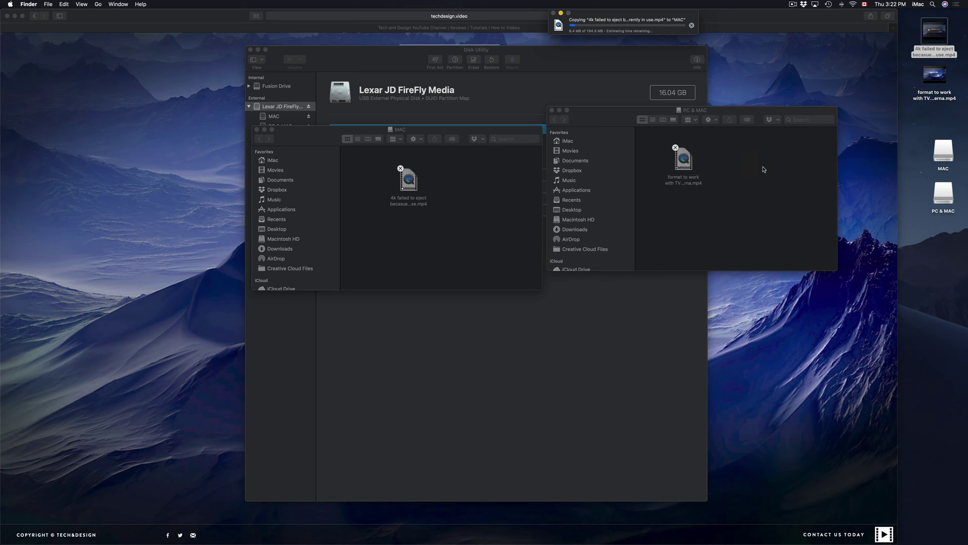
{"action": "left_click_drag", "start_coordinate": [605, 123], "coordinate": [608, 165]}
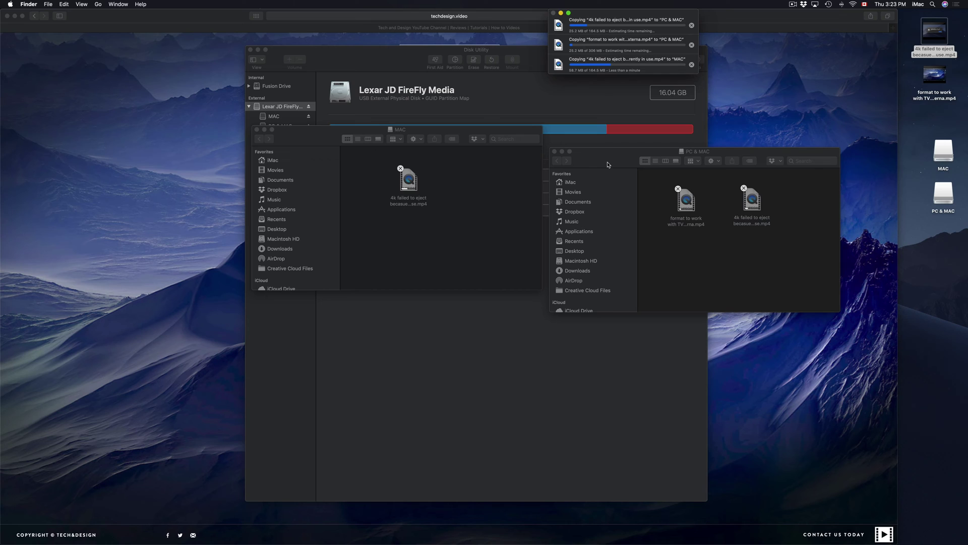
Stop the three running file copies to MAC, then close the MAC and PC & MAC windows.
{"action": "left_click", "coordinate": [443, 201]}
{"action": "left_click_drag", "start_coordinate": [337, 144], "coordinate": [354, 174]}
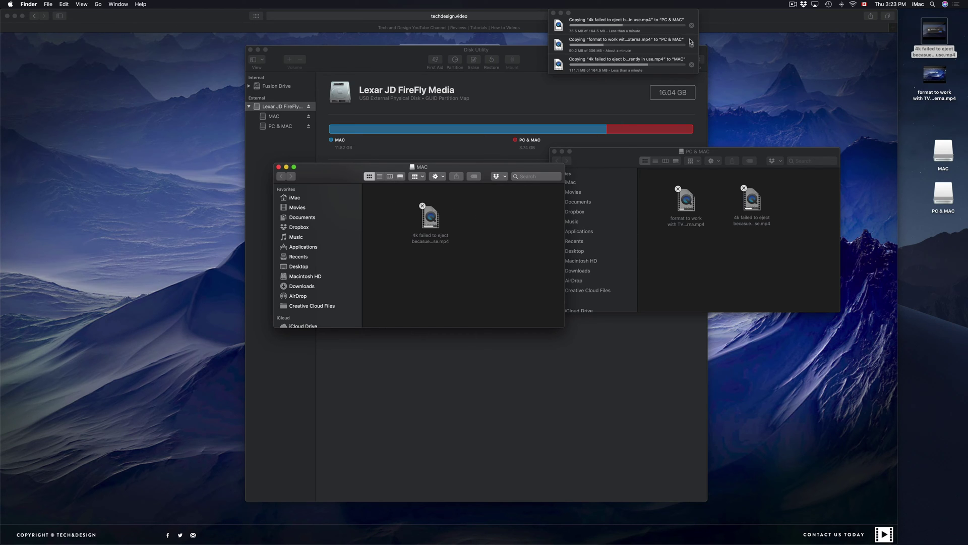
{"action": "left_click_drag", "start_coordinate": [671, 14], "coordinate": [629, 74]}
{"action": "left_click", "coordinate": [650, 87]}
{"action": "left_click", "coordinate": [650, 107]}
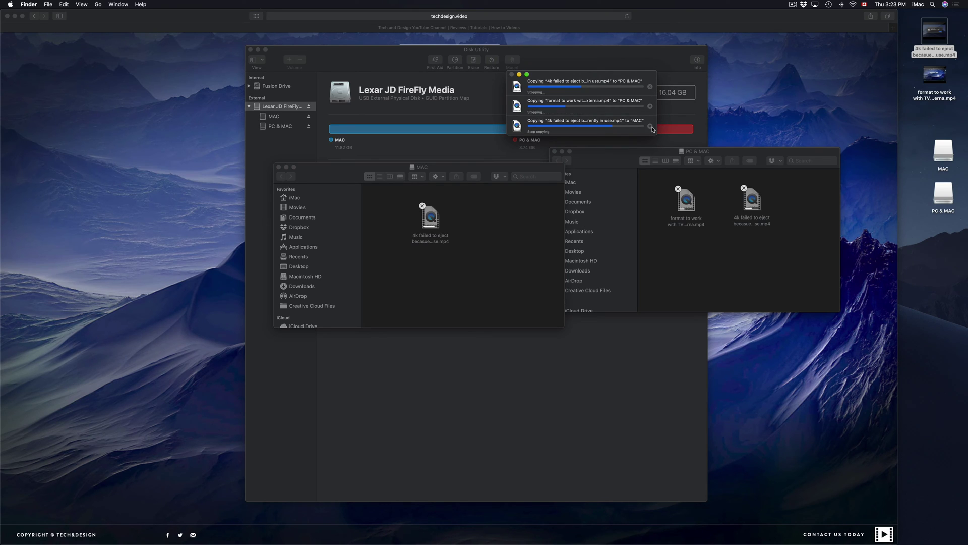
{"action": "left_click", "coordinate": [650, 126]}
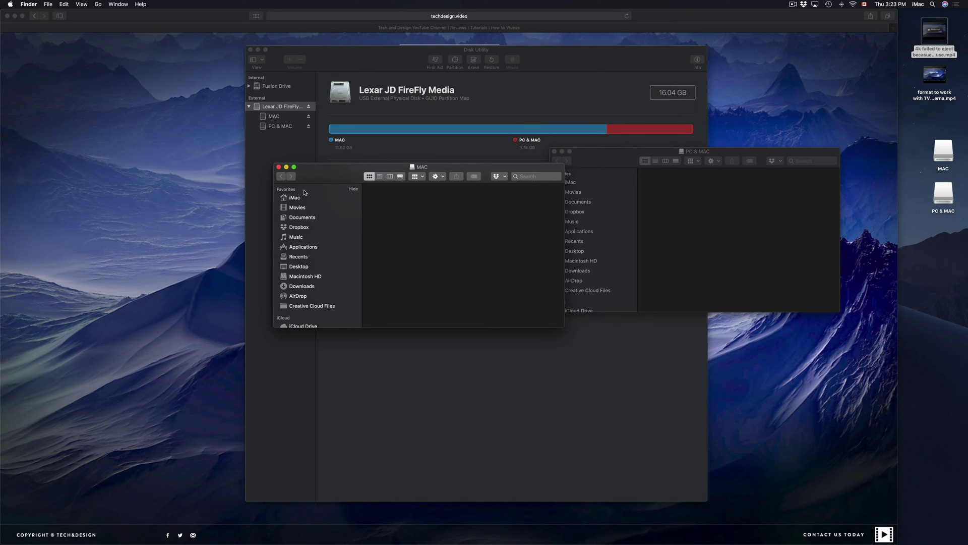
{"action": "left_click", "coordinate": [279, 166]}
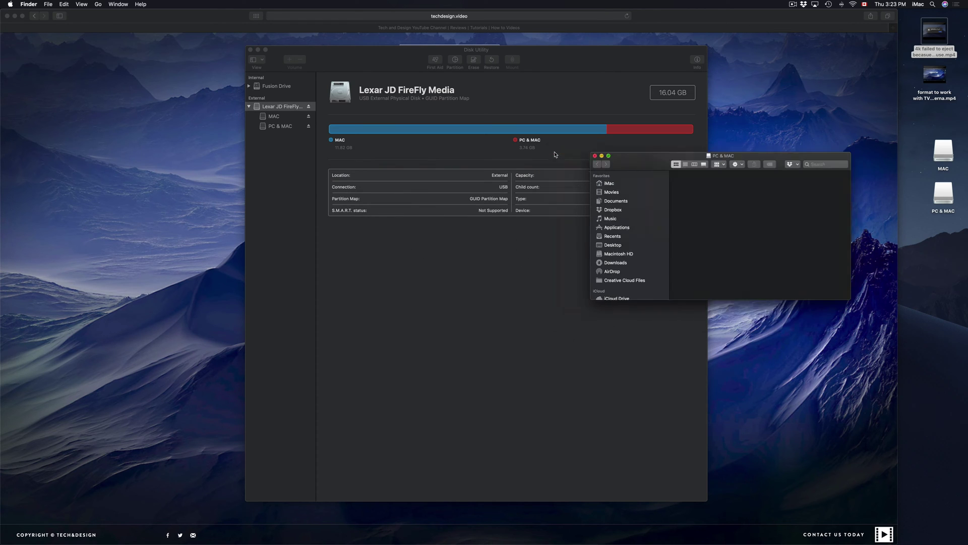
{"action": "left_click", "coordinate": [594, 156]}
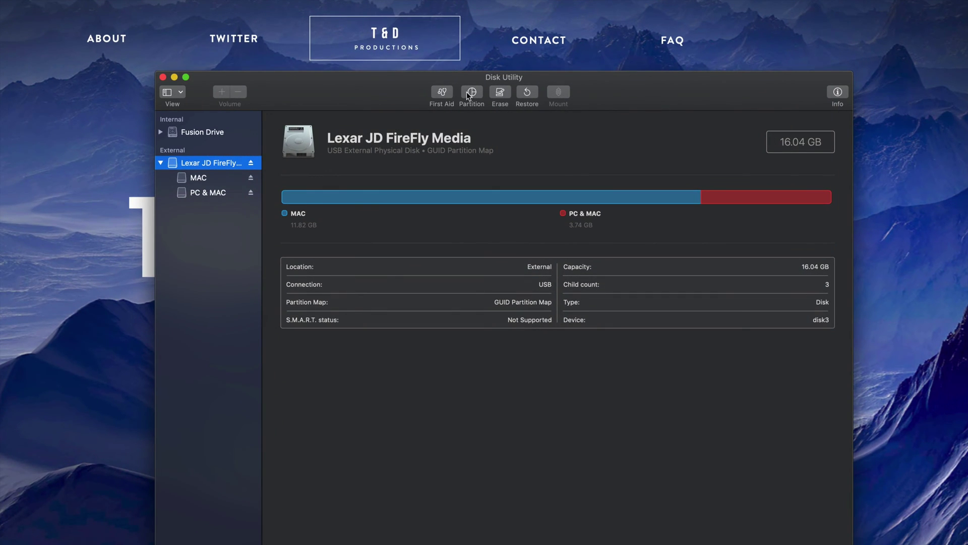
Add a partition split from the MAC slice and resize it to 5.73 GB, leaving MAC at 6.1 GB.
{"action": "left_click", "coordinate": [471, 92]}
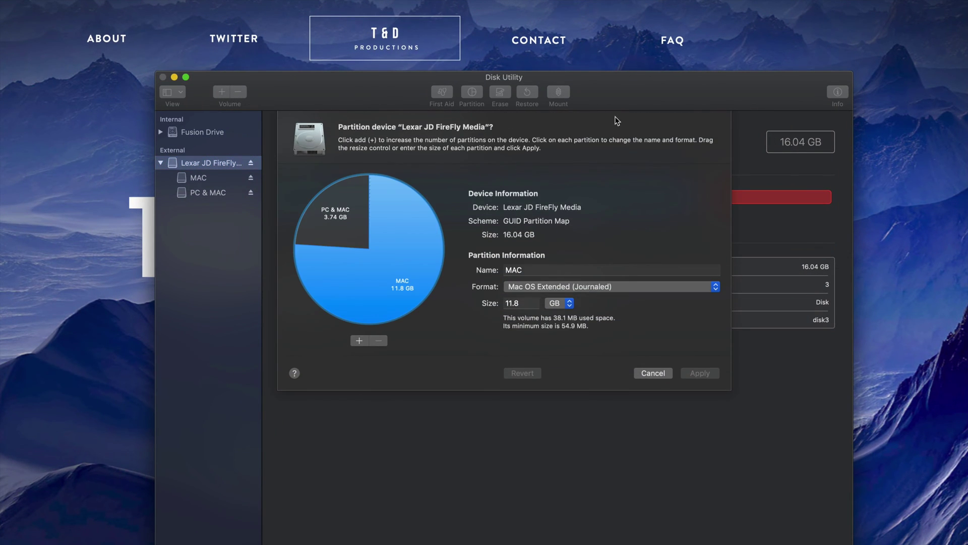
{"action": "left_click", "coordinate": [340, 210]}
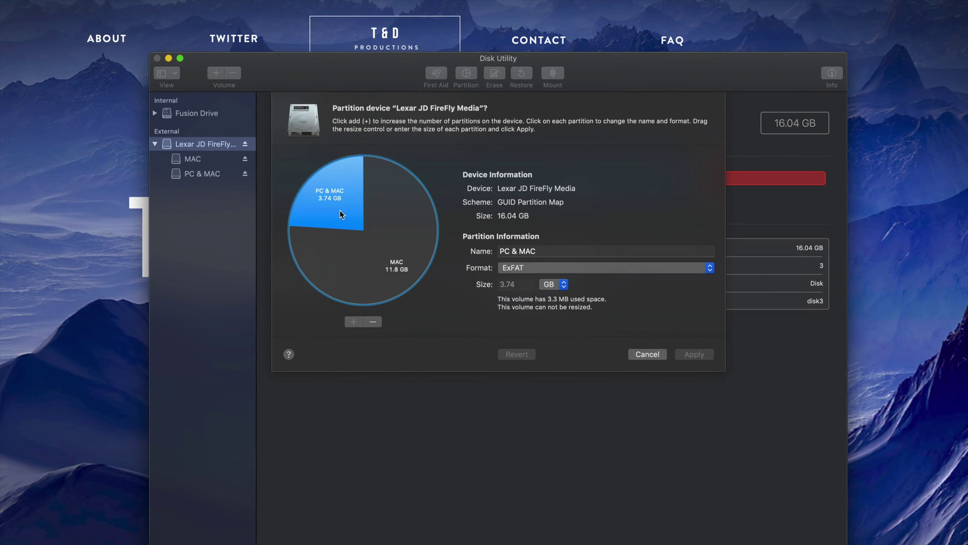
{"action": "left_click", "coordinate": [324, 253]}
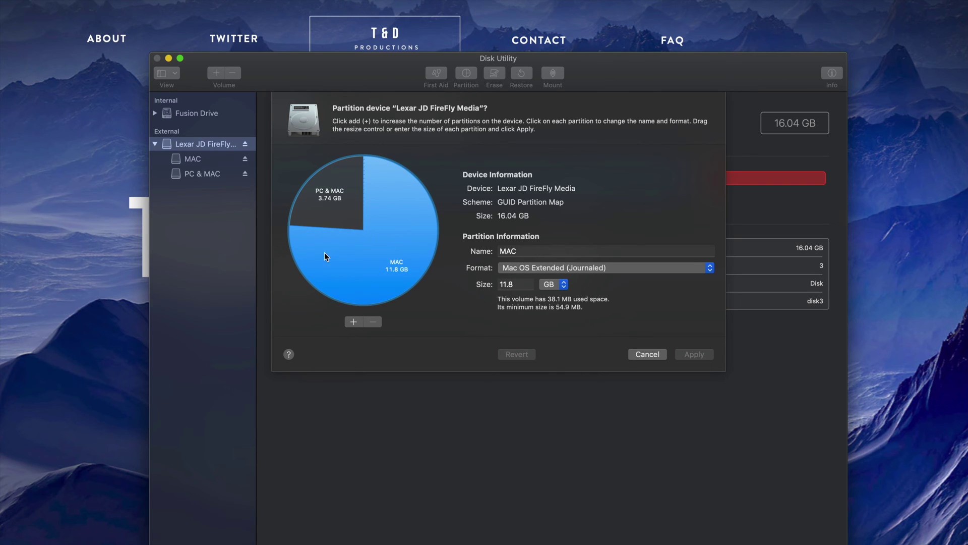
{"action": "left_click", "coordinate": [354, 323]}
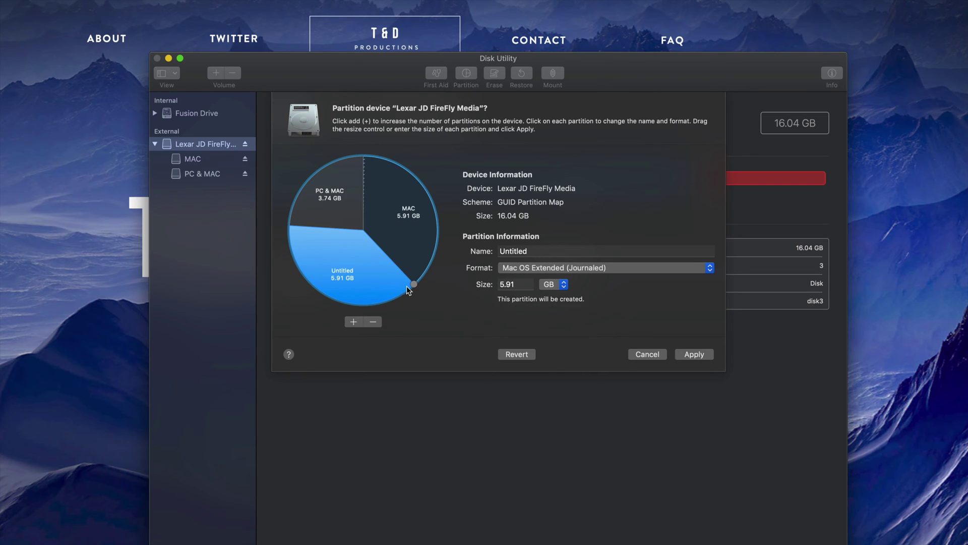
{"action": "left_click_drag", "start_coordinate": [415, 285], "coordinate": [370, 305]}
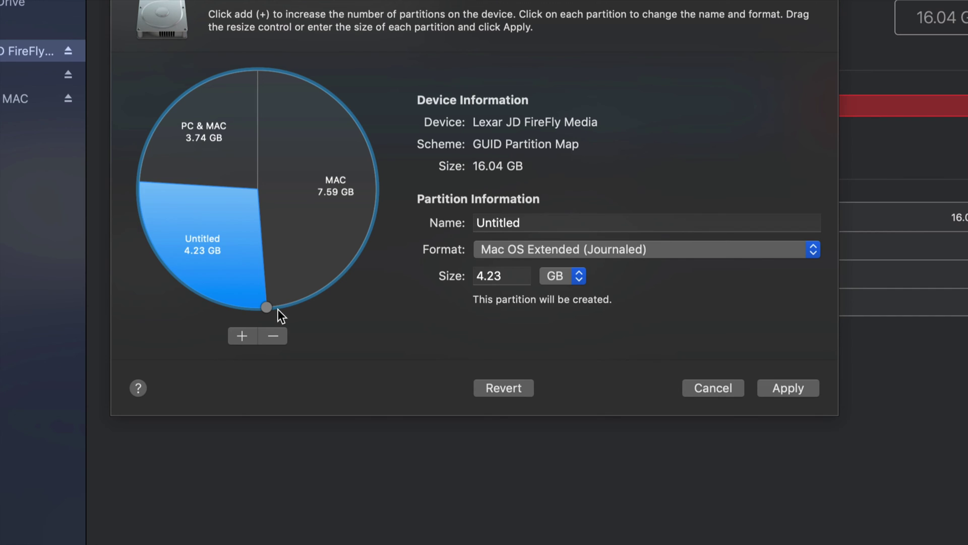
{"action": "left_click_drag", "start_coordinate": [267, 309], "coordinate": [332, 281]}
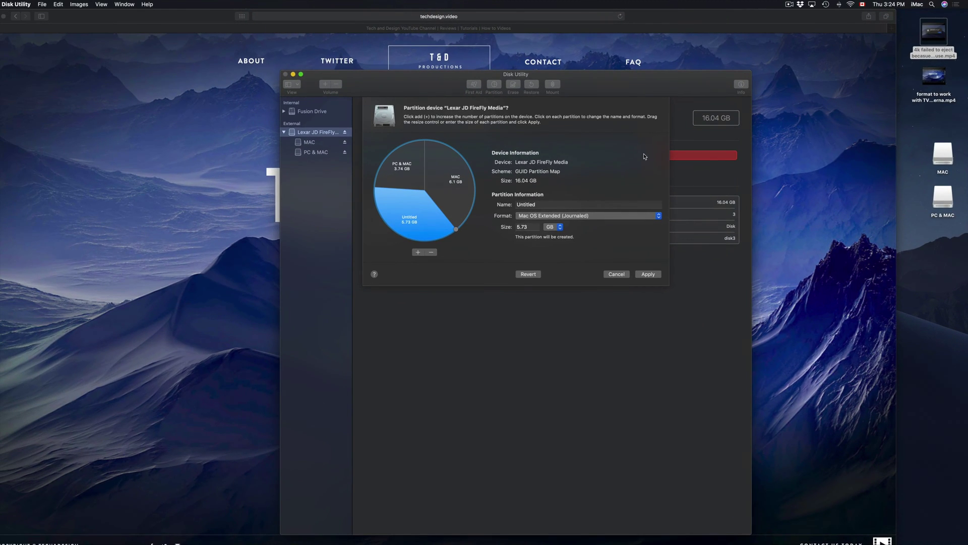
Apply the three-partition layout and confirm partitioning the Lexar drive.
{"action": "left_click_drag", "start_coordinate": [655, 94], "coordinate": [631, 54]}
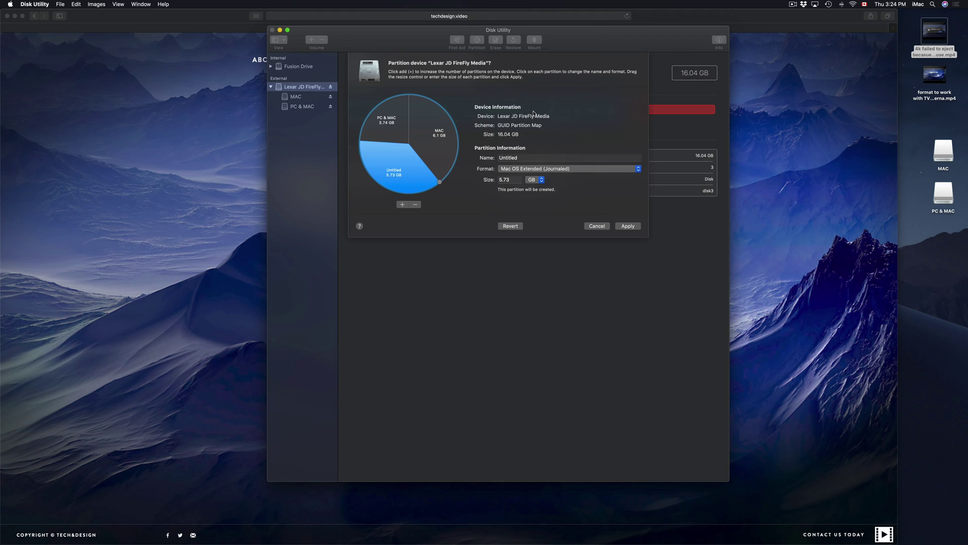
{"action": "left_click", "coordinate": [633, 228]}
{"action": "left_click", "coordinate": [554, 135]}
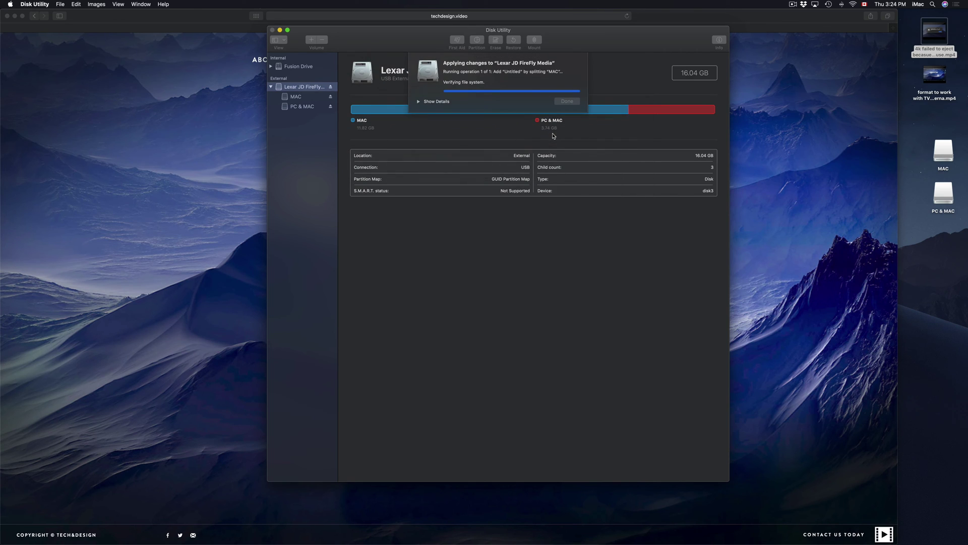